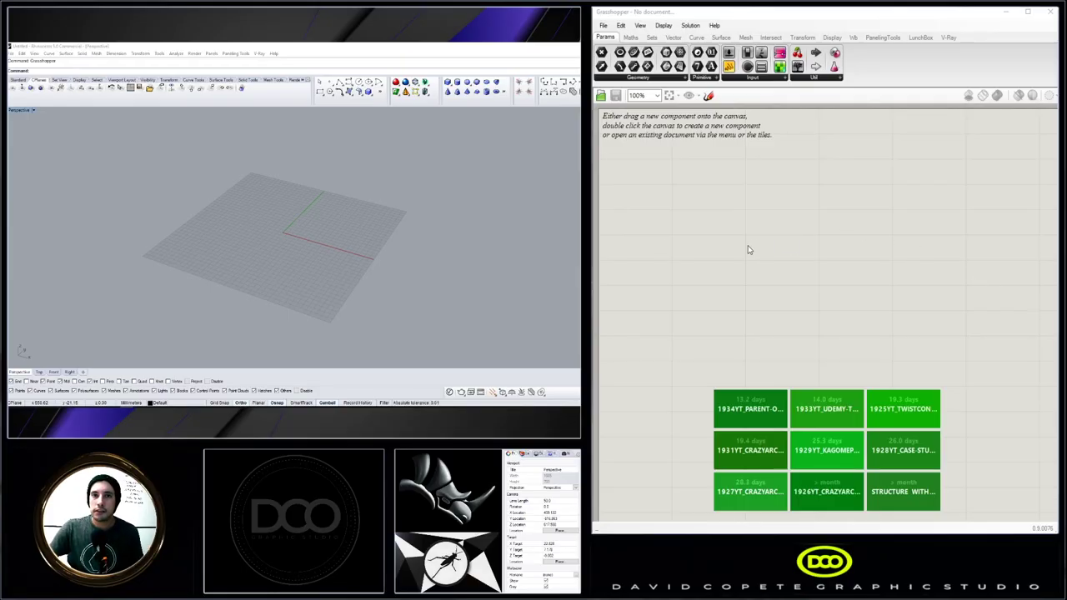
- Place an Image Sampler component found by searching 'IMAGE' and position it on the canvas
double_click(703, 229)
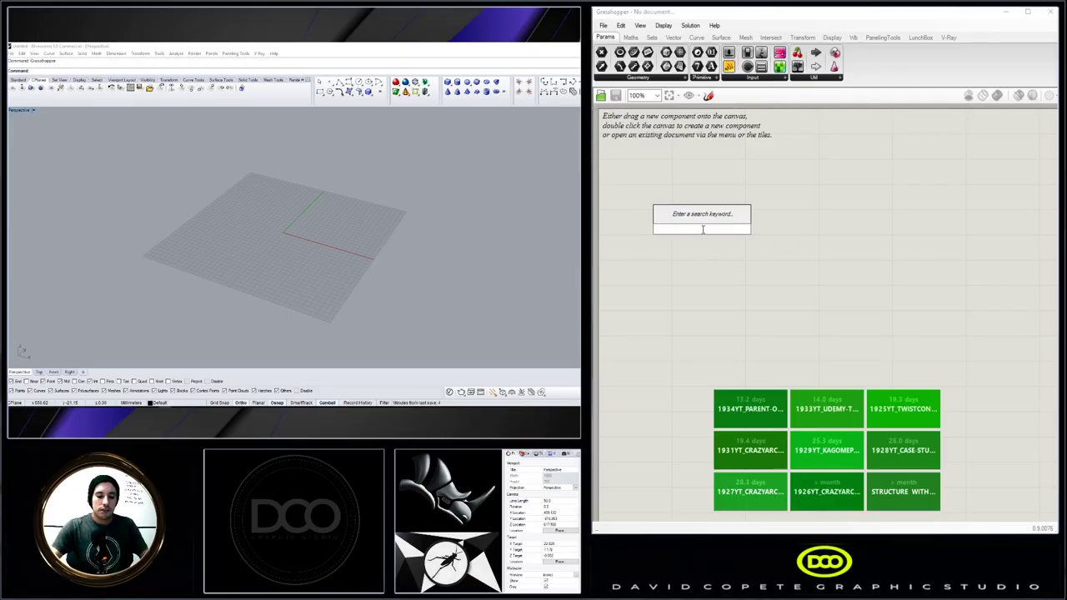
type("IMAGE")
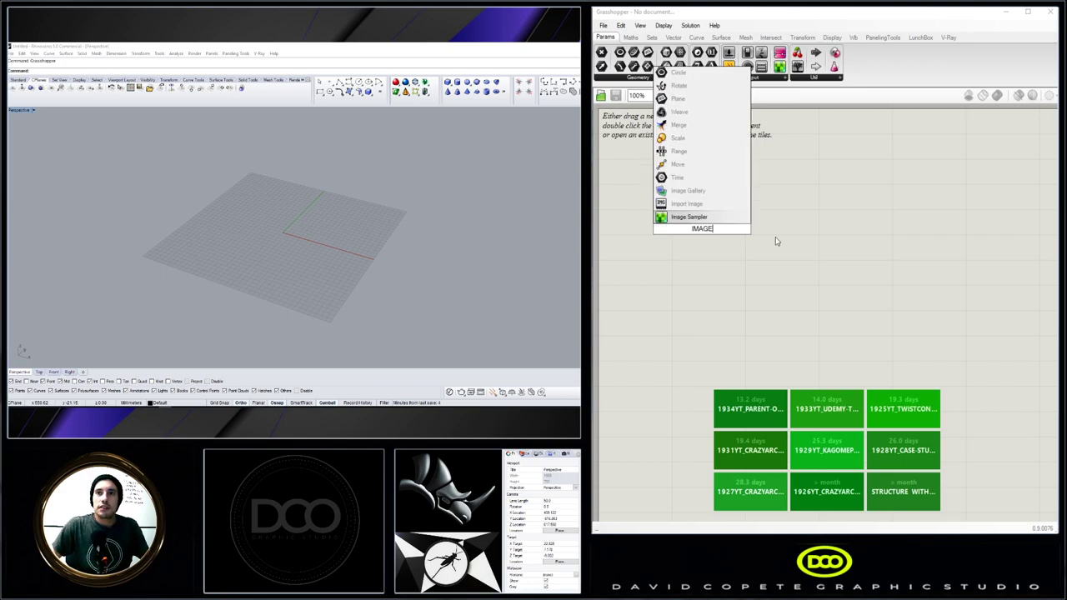
left_click(721, 218)
left_click_drag(721, 219, 941, 221)
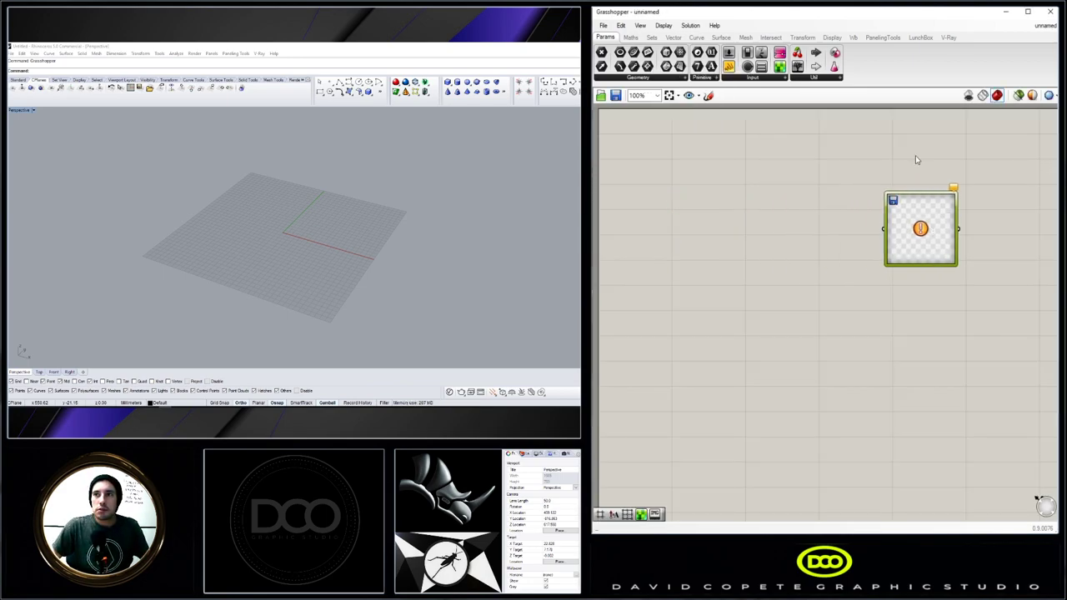
left_click_drag(915, 263, 888, 279)
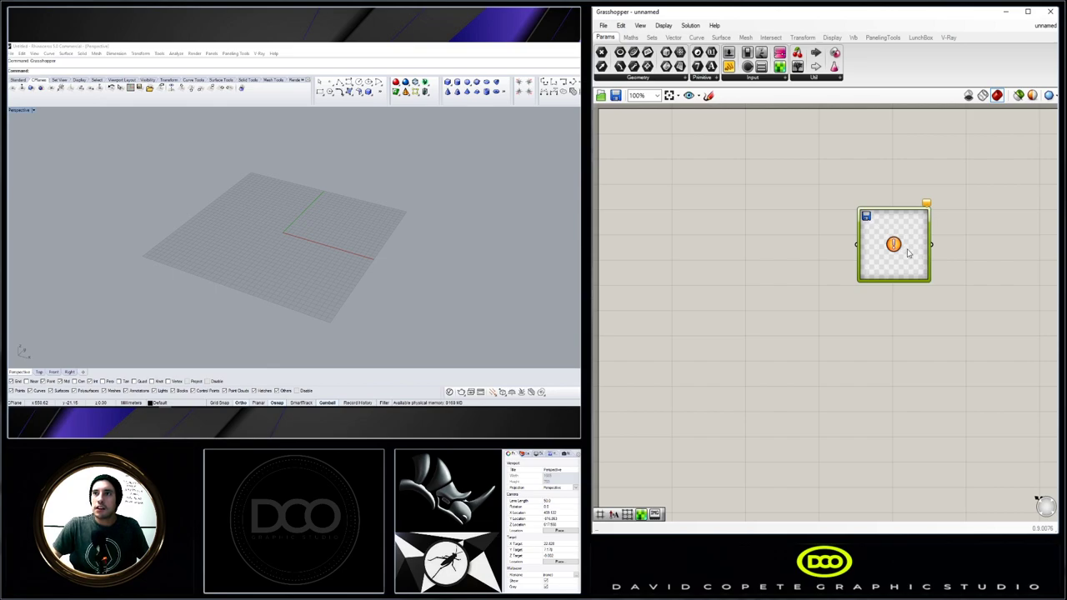
- Open the Image Sampler settings, cancel them, and delete the component
double_click(908, 253)
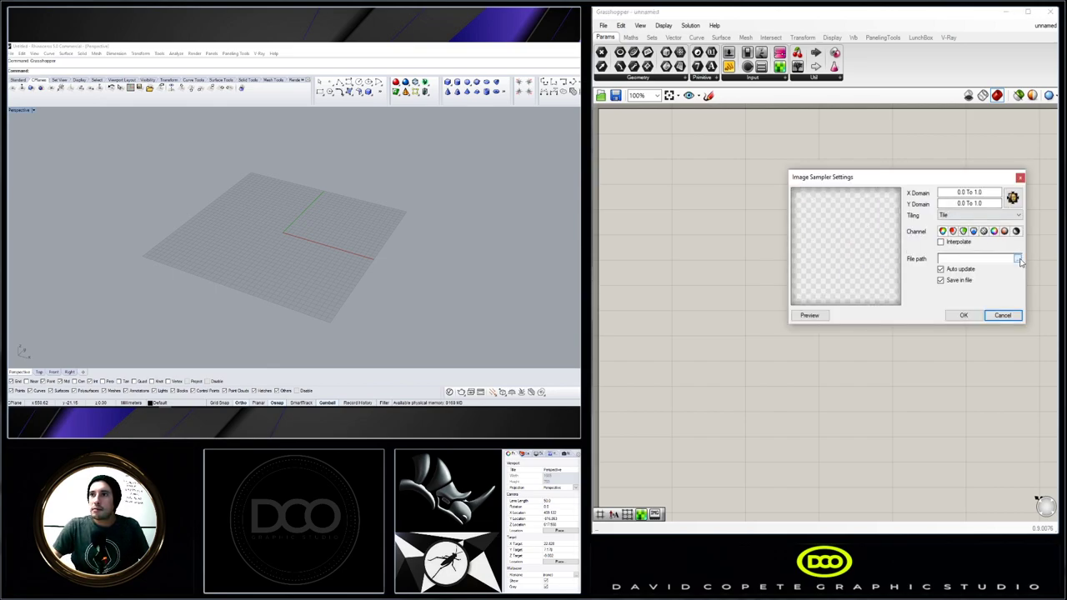
left_click(1019, 178)
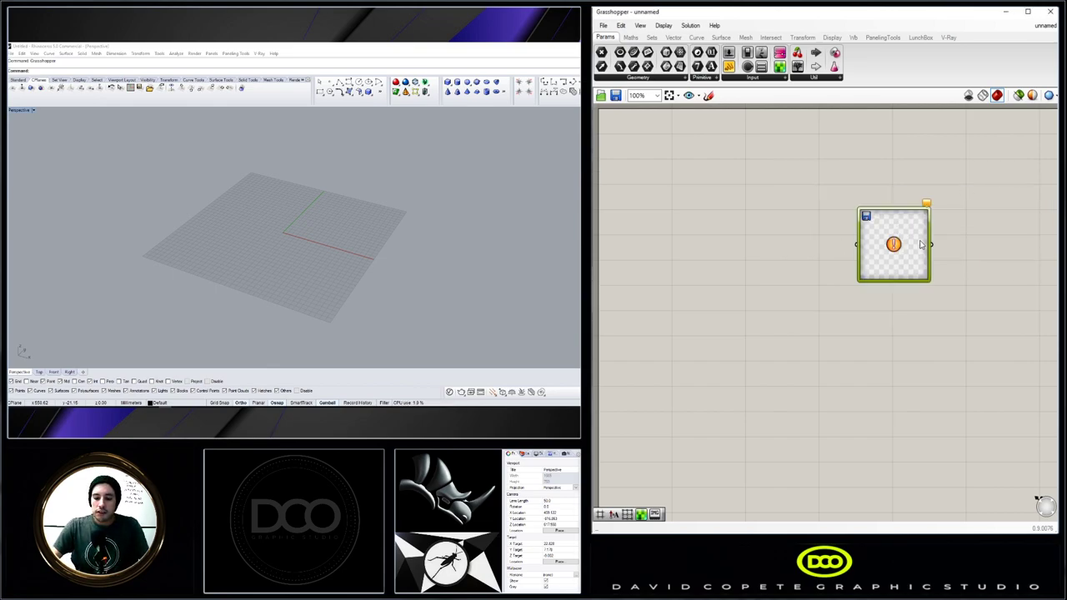
key("Delete")
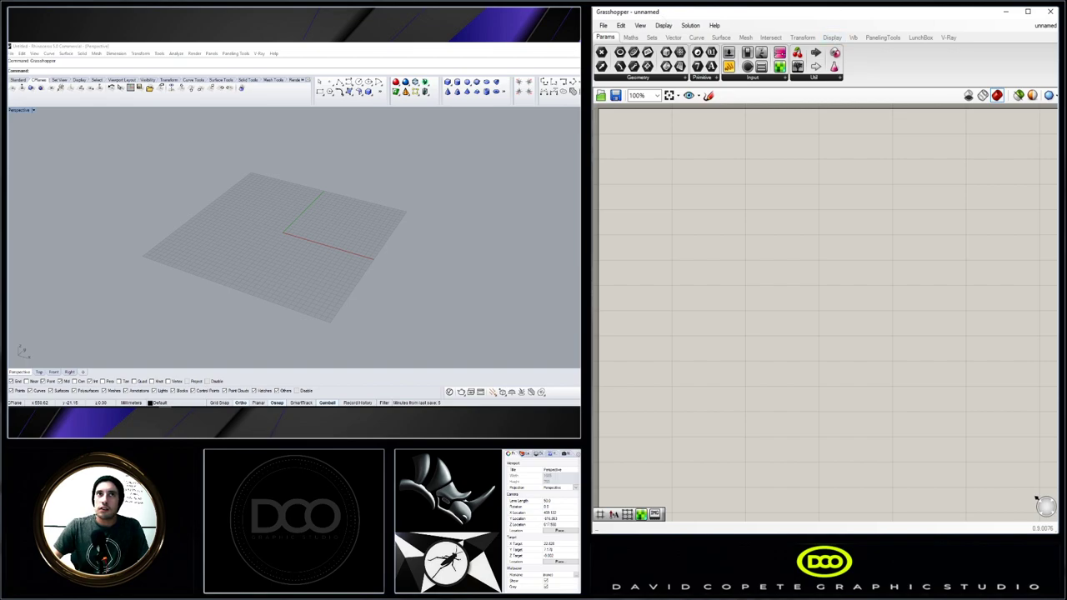
- Drag the bulldog image file from the desktop onto the Grasshopper canvas
key("super+d")
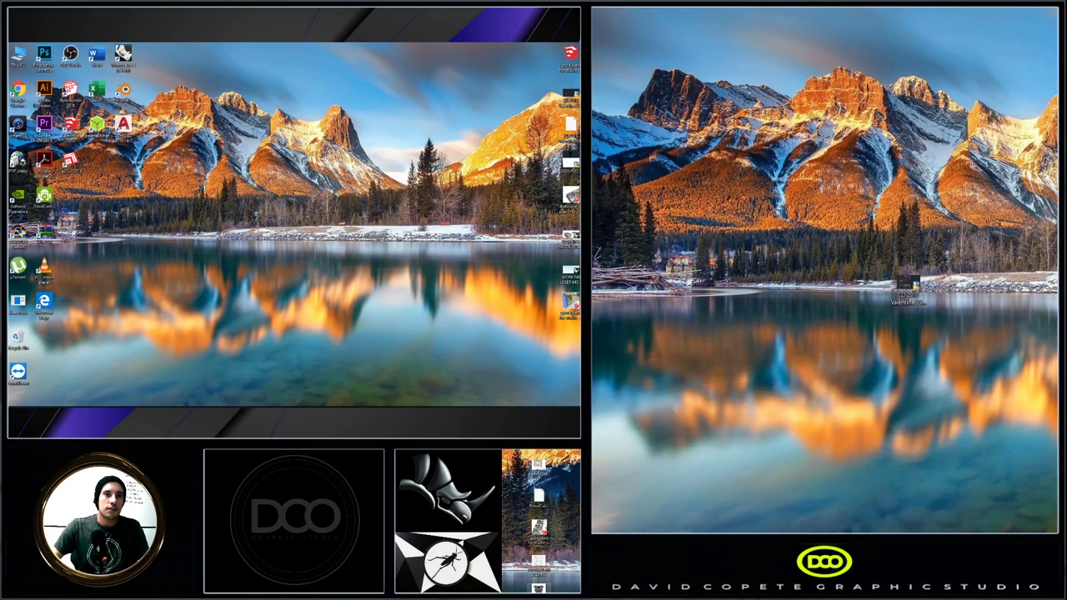
mouse_move(533, 280)
left_mouse_down()
mouse_move(680, 522)
mouse_move(814, 530)
left_mouse_up()
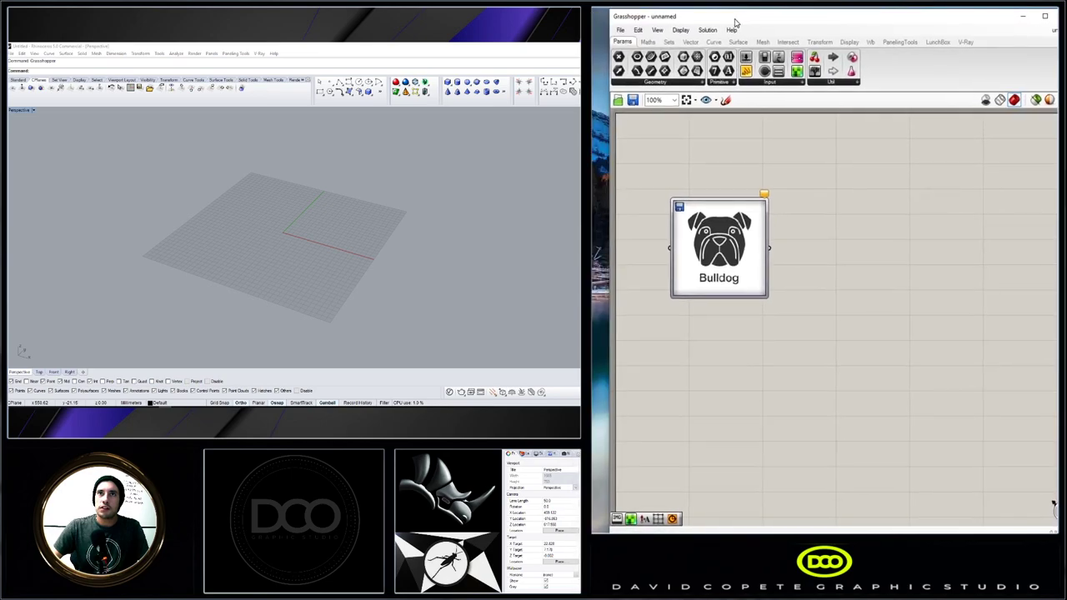
- Maximize the Grasshopper window and select the Bulldog image sampler
double_click(737, 13)
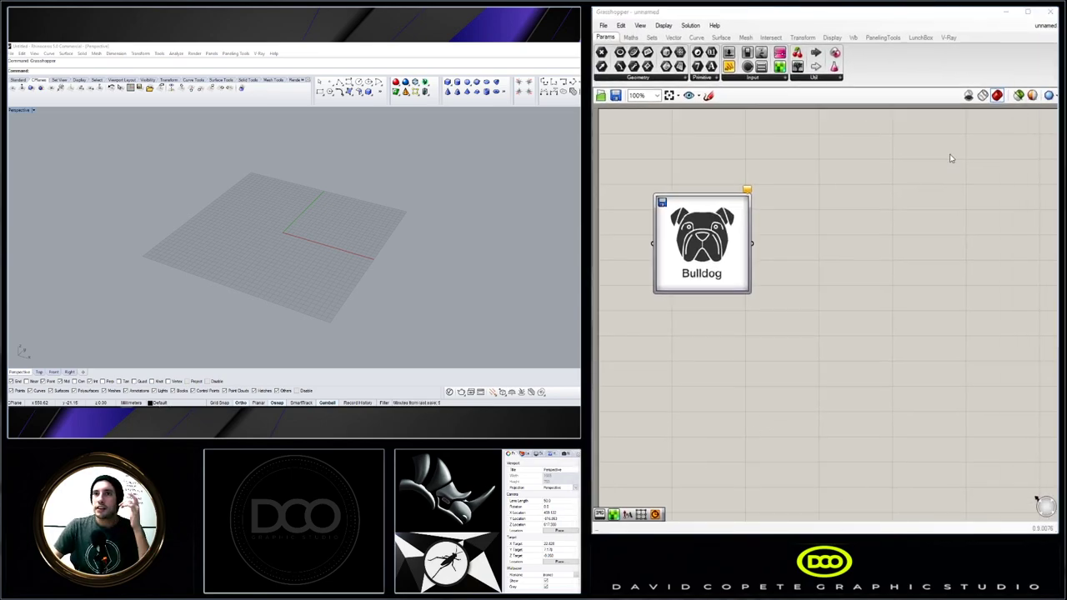
left_click(812, 250)
scroll(812, 250, "down", 2)
left_click(891, 274)
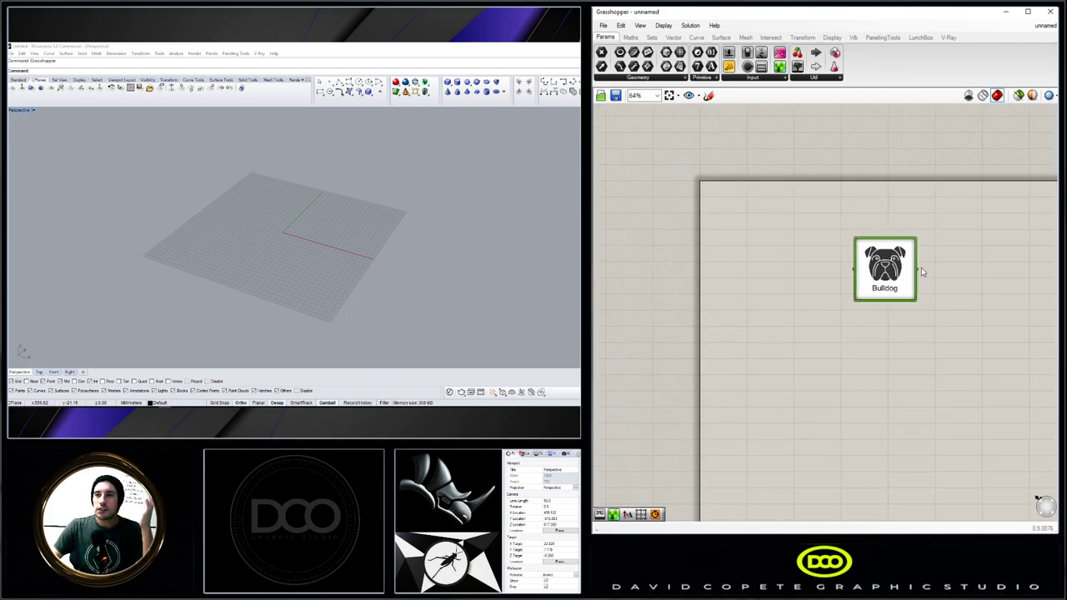
scroll(910, 277, "up", 3)
- Set the Bulldog sampler to X and Y domains 0–6, colour brightness channel, interpolation on
double_click(890, 255)
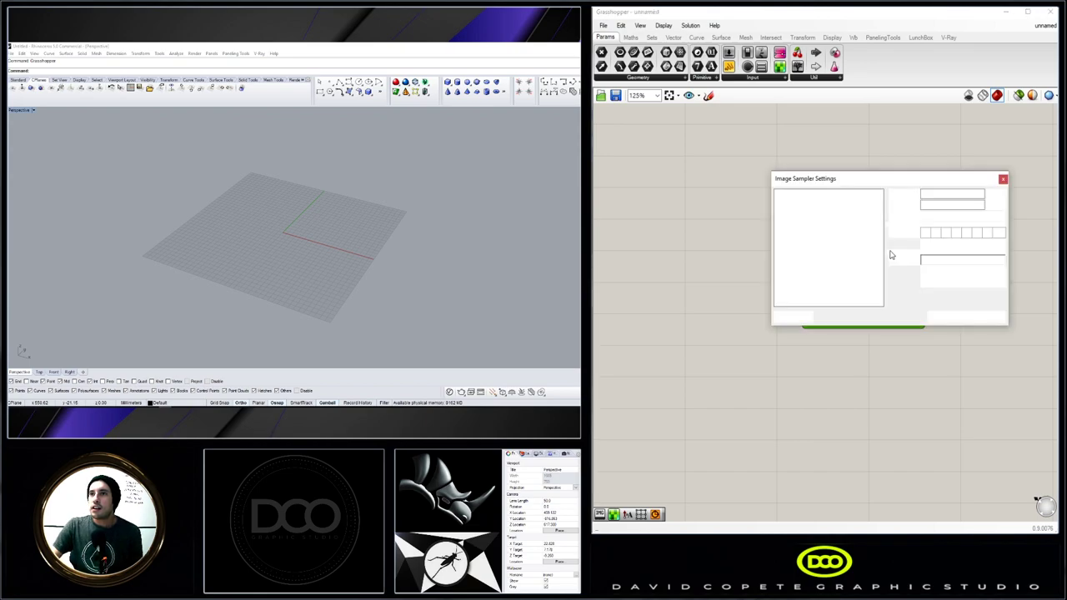
left_click(961, 193)
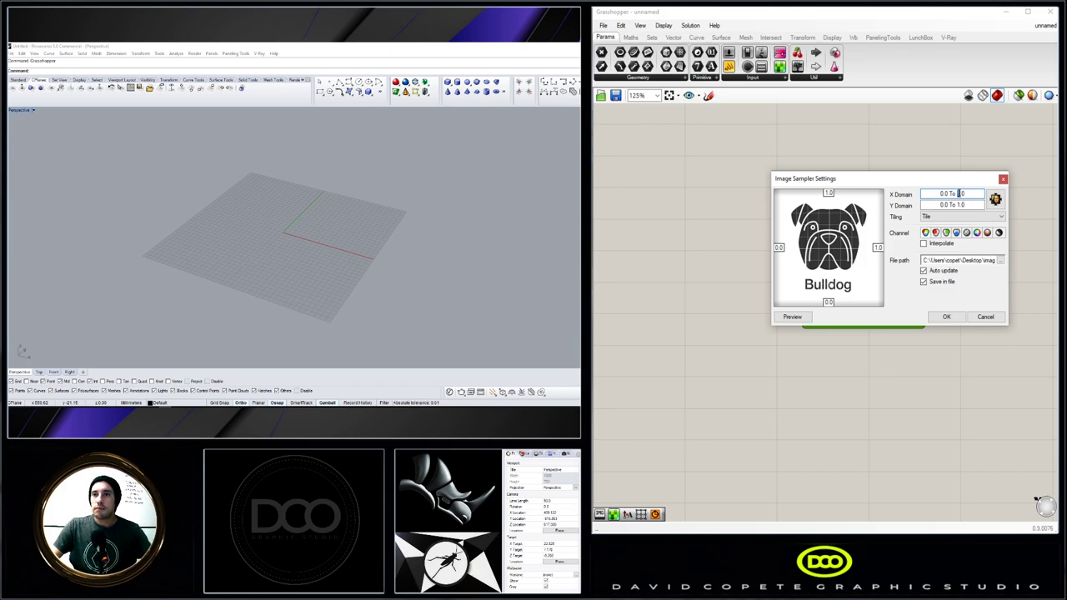
type("6")
left_click(958, 204)
type("6")
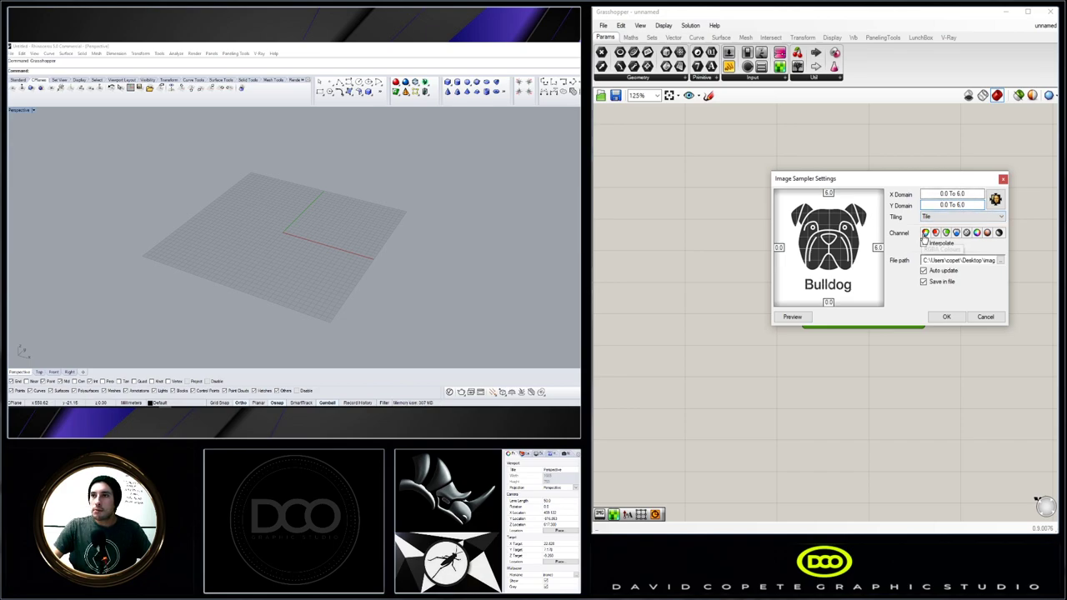
left_click(1000, 233)
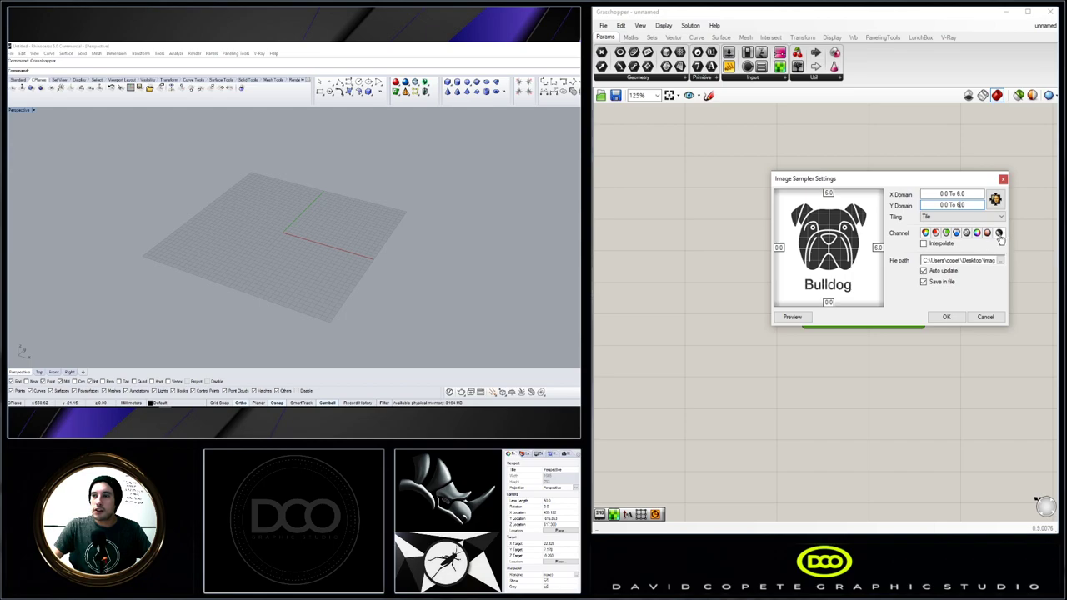
left_click(935, 246)
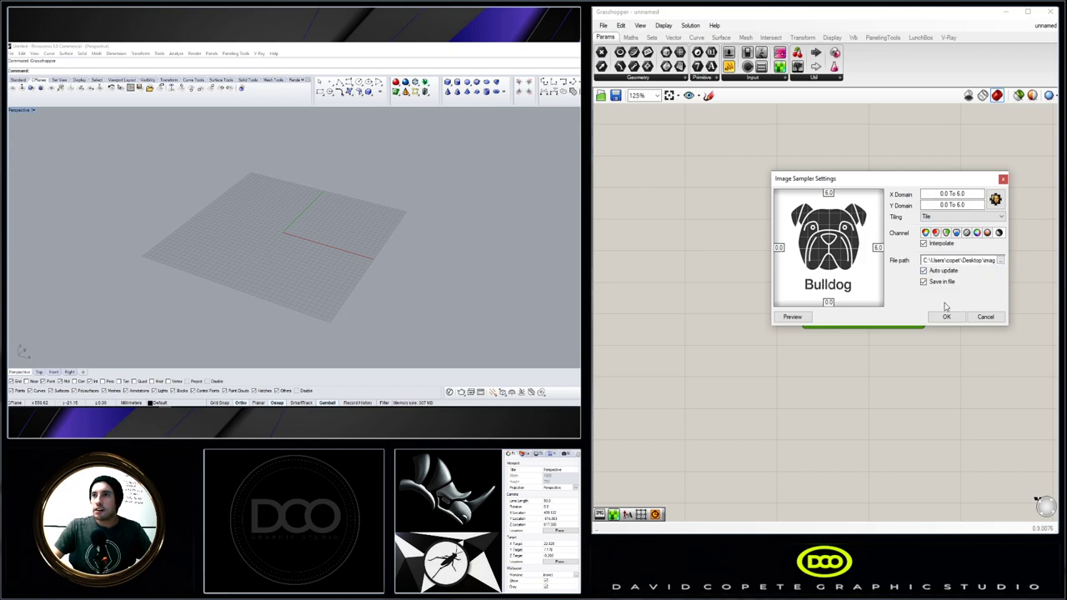
left_click(946, 317)
- Tilt the Rhino view toward top-down and reposition the Bulldog sampler on the canvas
scroll(825, 285, "down", 4)
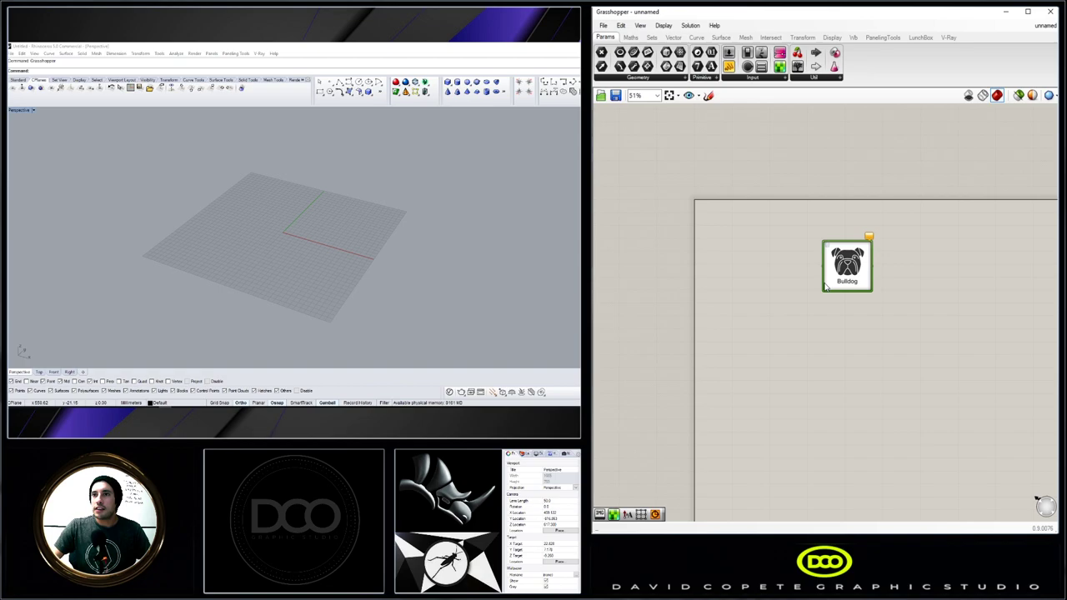
scroll(850, 292, "up", 2)
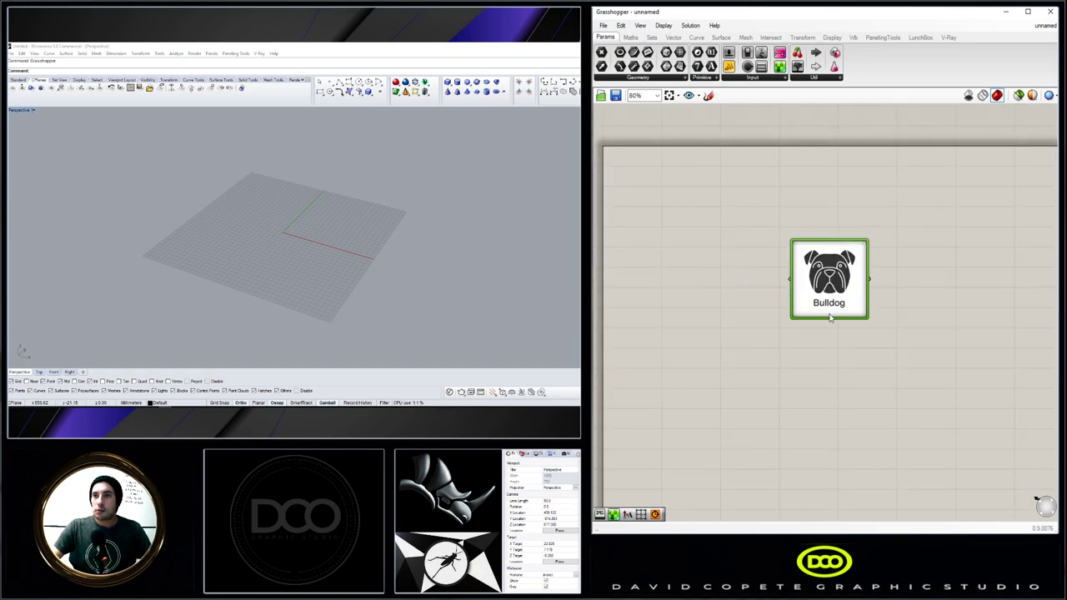
right_click_drag(333, 225, 333, 241)
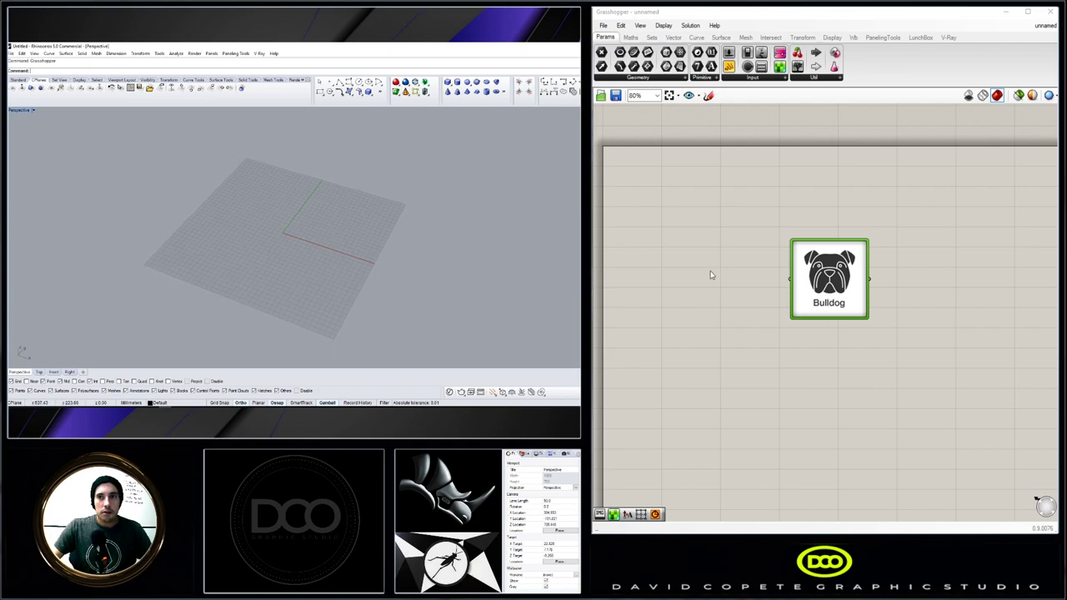
right_click_drag(685, 285, 733, 243)
mouse_move(877, 227)
left_mouse_down()
mouse_move(880, 209)
mouse_move(847, 195)
left_mouse_up()
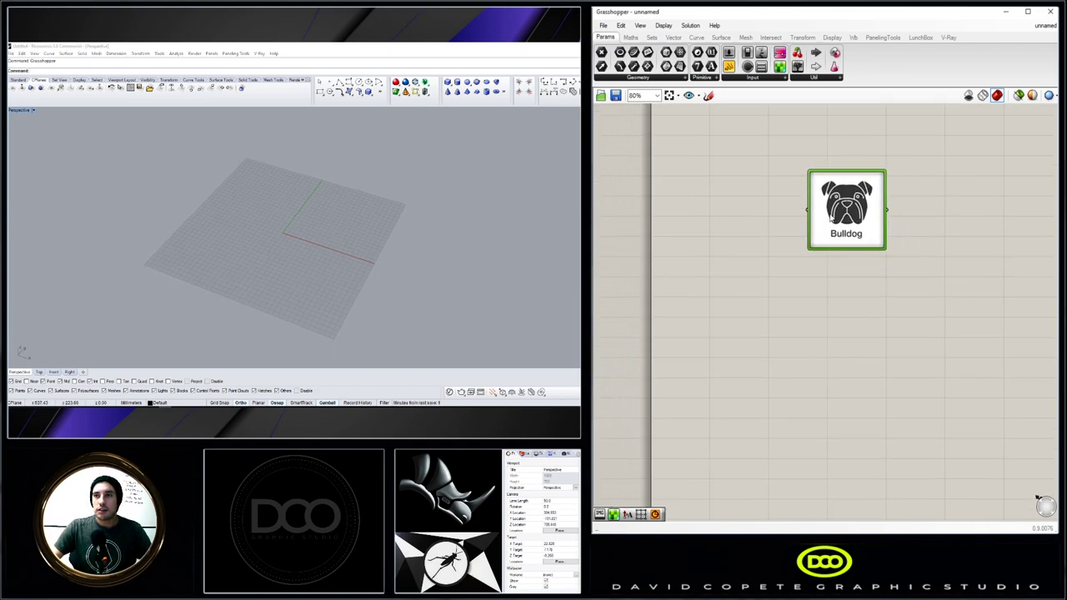
- Add a Rectangle component to the right of the Bulldog sampler
double_click(733, 312)
type("RE")
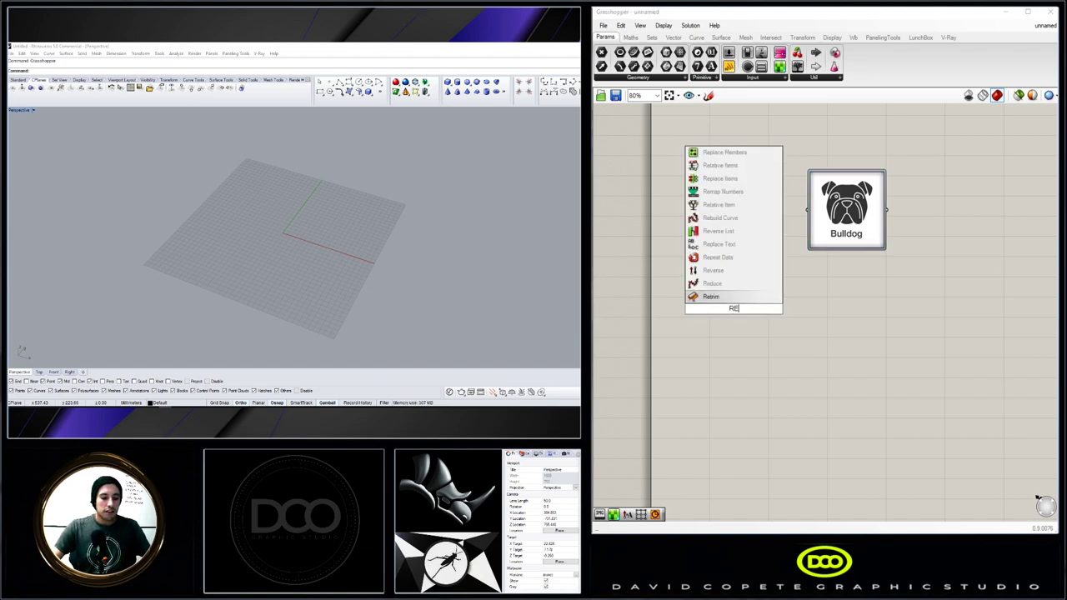
left_click(717, 302)
left_click_drag(714, 305, 825, 305)
scroll(772, 307, "up", 1)
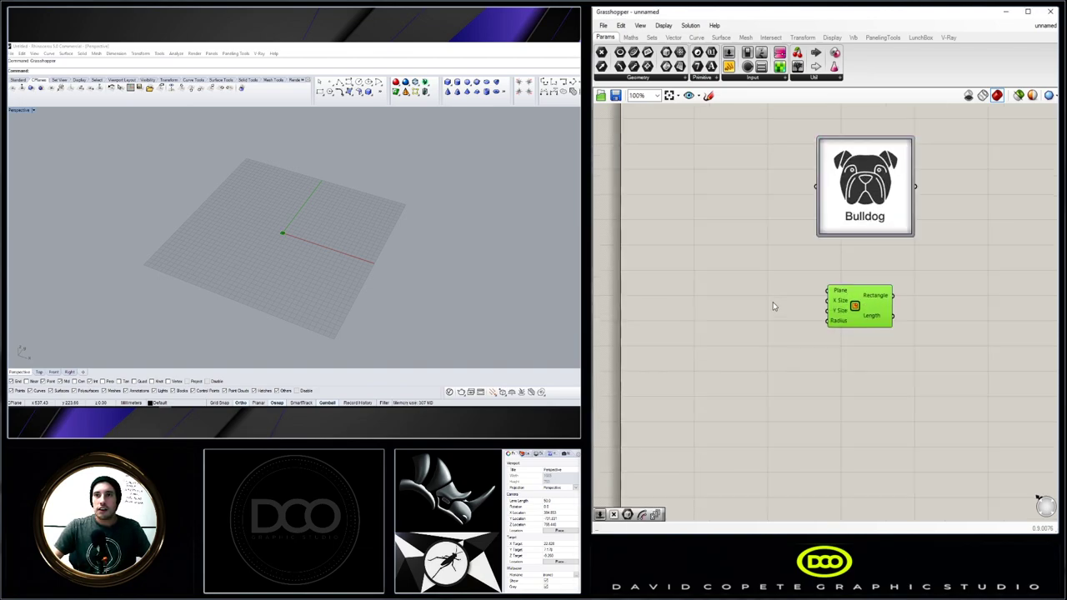
scroll(773, 307, "up", 1)
- Create a number slider set to 6 and wire it into the Rectangle's sizes
double_click(733, 308)
type("6")
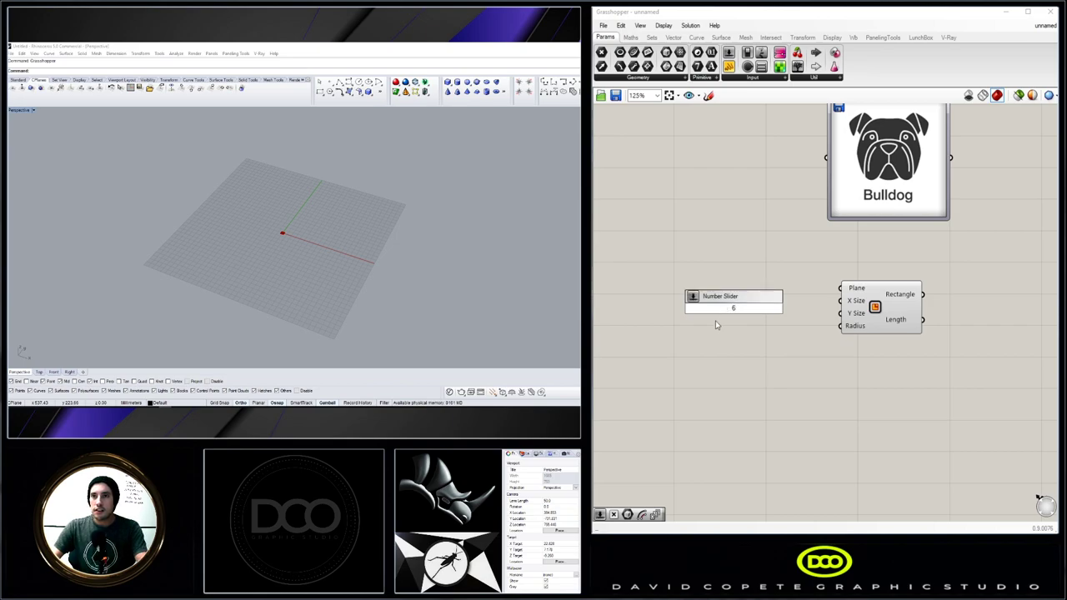
key("Return")
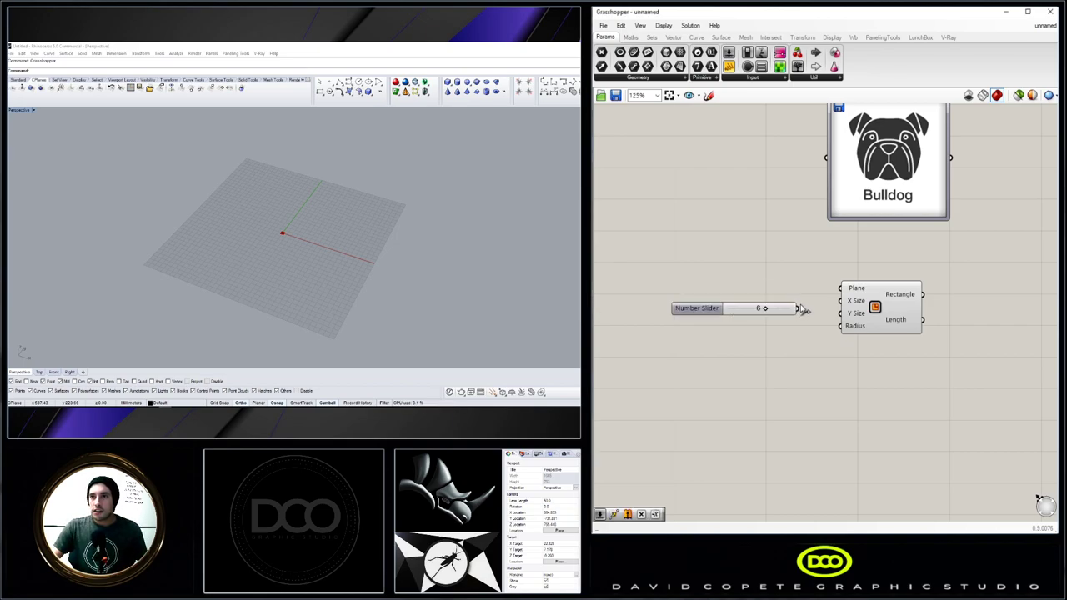
mouse_move(798, 307)
left_mouse_down()
mouse_move(840, 300)
mouse_move(840, 320)
left_mouse_up()
- Zoom the canvas out and move the Bulldog sampler below the Rectangle
scroll(349, 237, "up", 3)
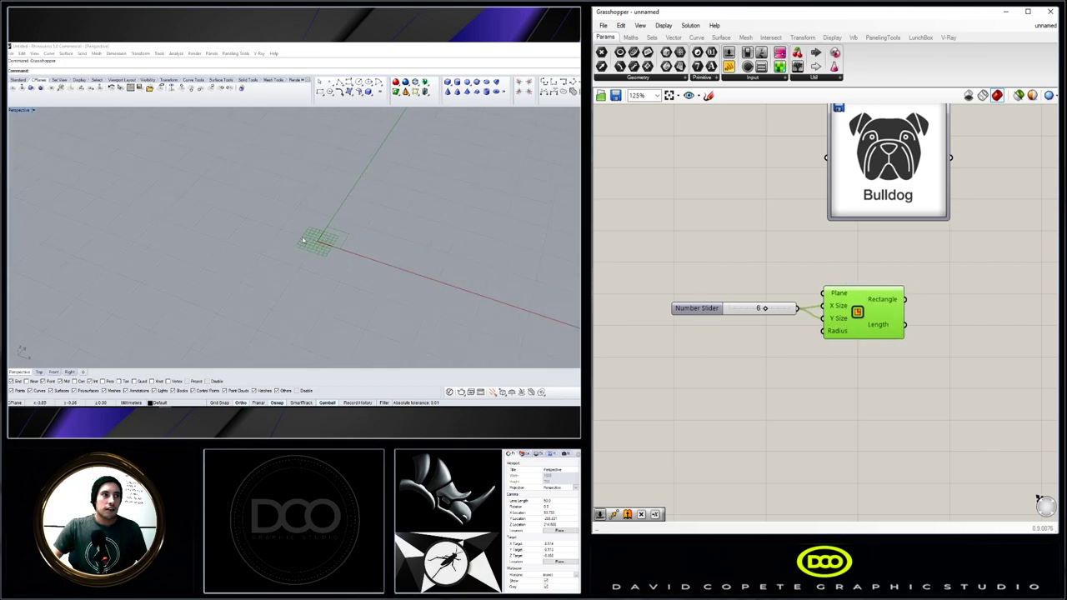
scroll(348, 237, "up", 3)
scroll(348, 237, "up", 3)
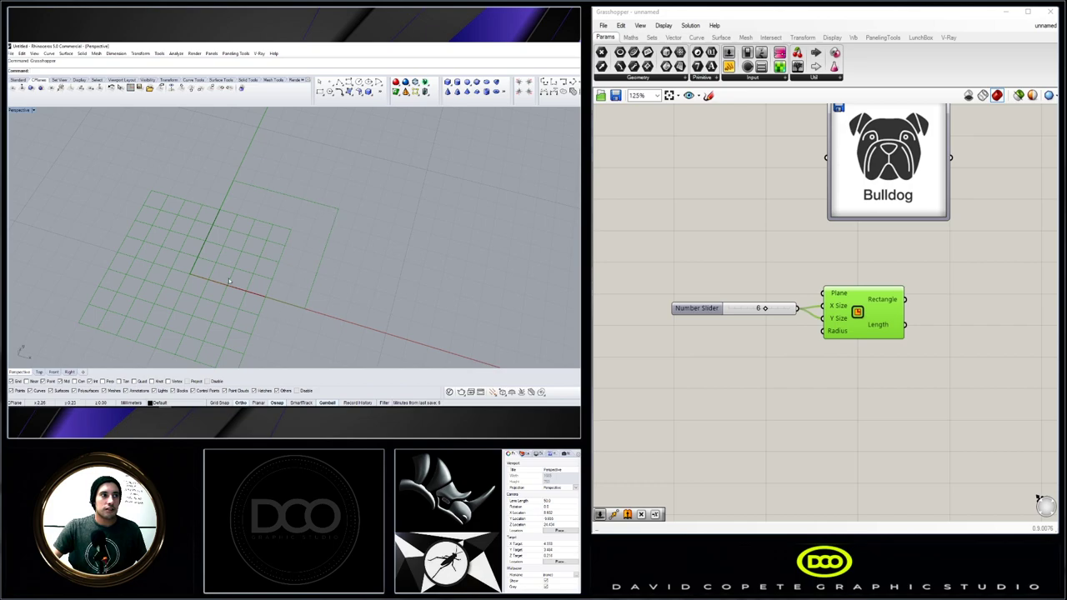
scroll(230, 282, "down", 3)
scroll(841, 267, "down", 2)
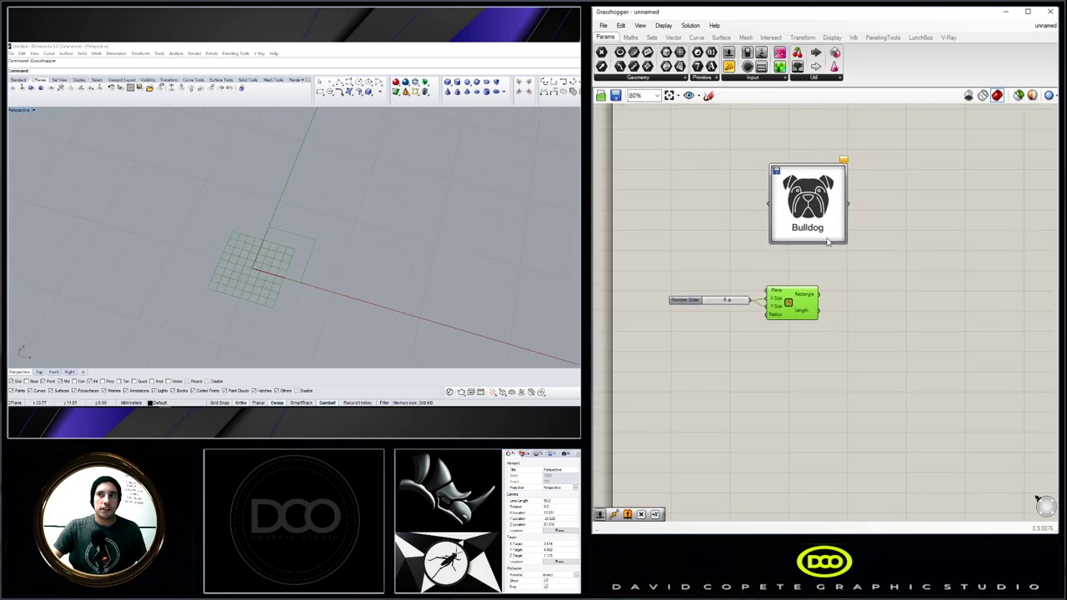
left_click_drag(808, 208, 869, 378)
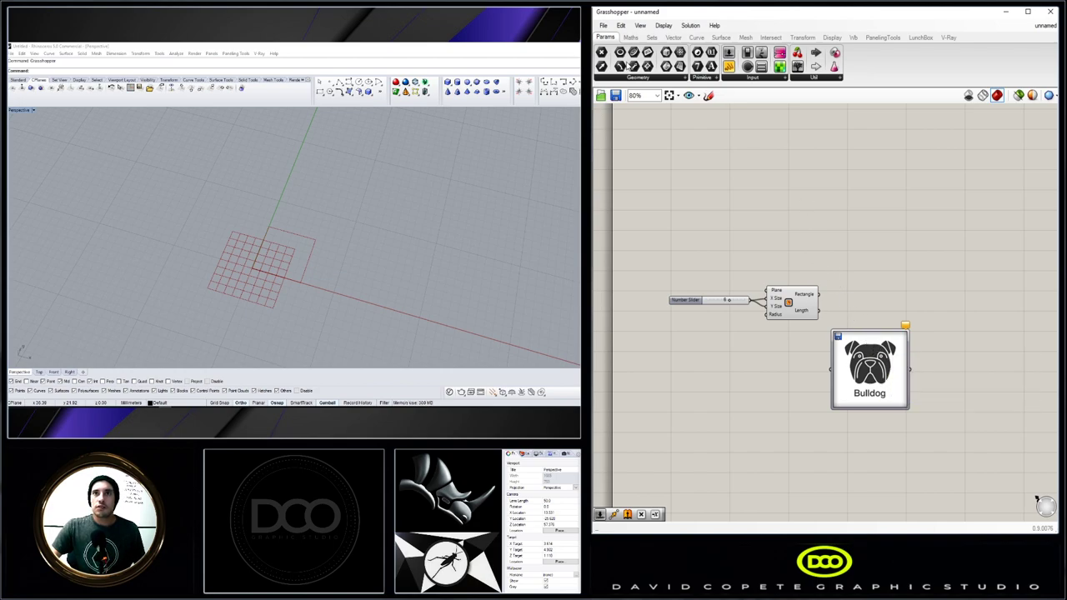
- Drag a Square Grid component from the Vector tab onto the canvas below the Rectangle
left_click(673, 38)
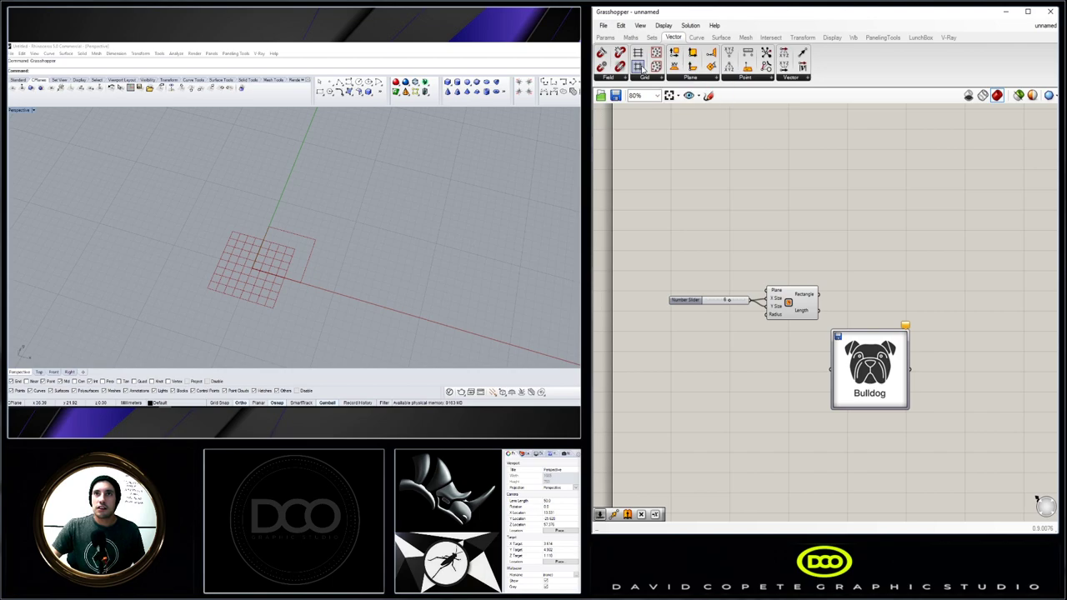
mouse_move(640, 68)
left_mouse_down()
mouse_move(891, 273)
mouse_move(779, 358)
left_mouse_up()
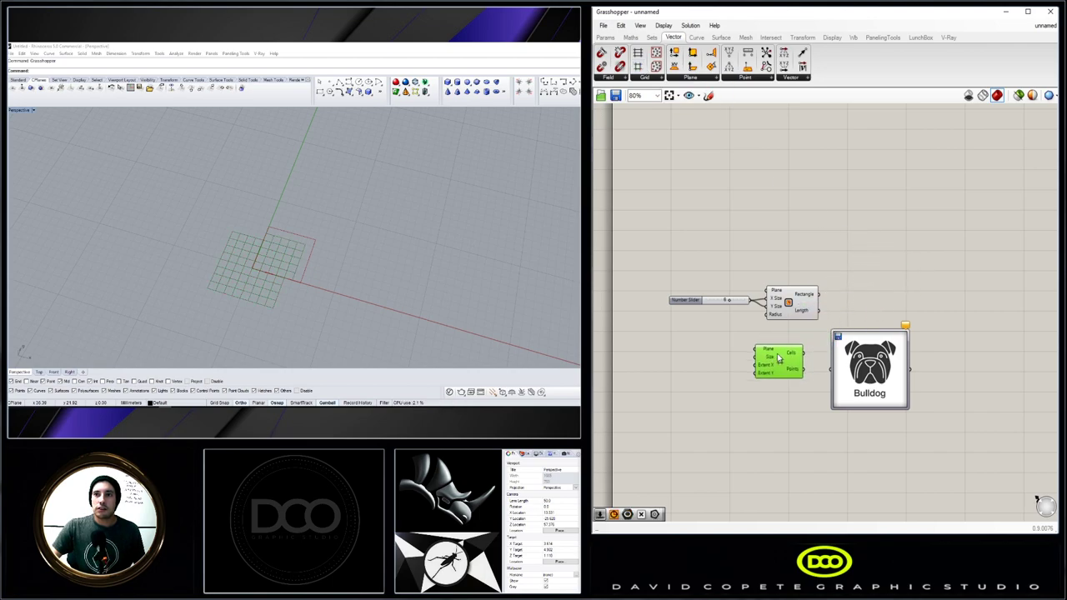
scroll(770, 345, "up", 3)
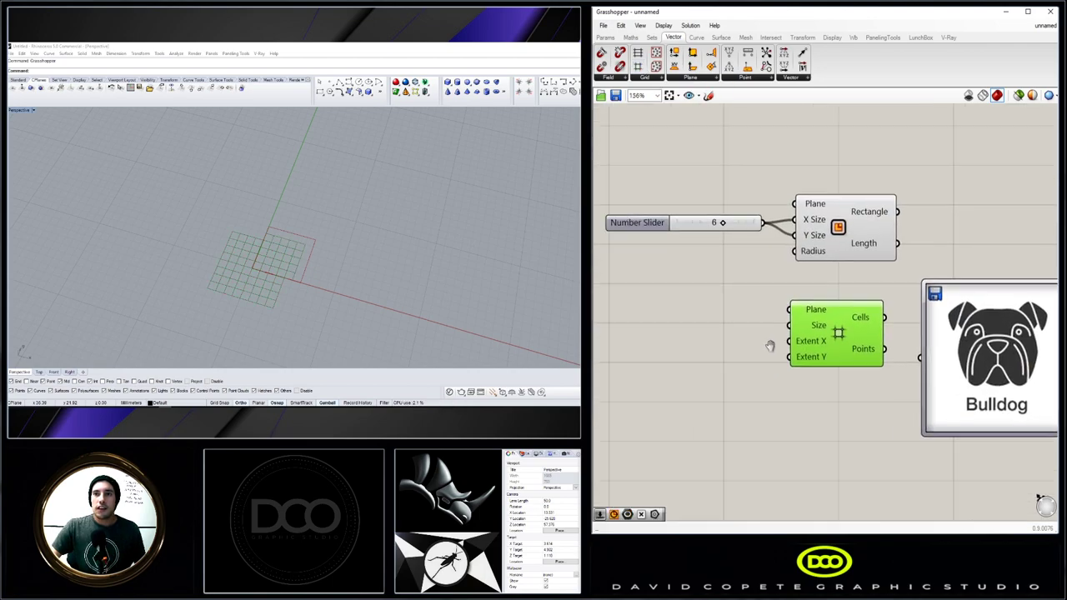
scroll(725, 348, "down", 1)
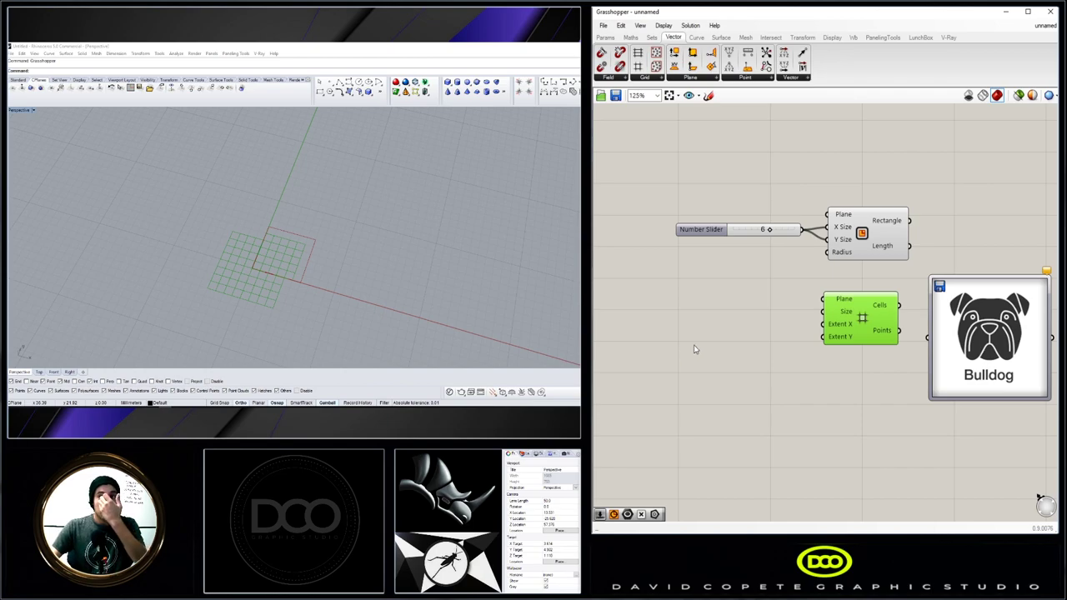
- Connect a 0.1 number slider to the Square Grid's Size input
right_click_drag(843, 325, 766, 322)
left_click_drag(890, 339, 948, 313)
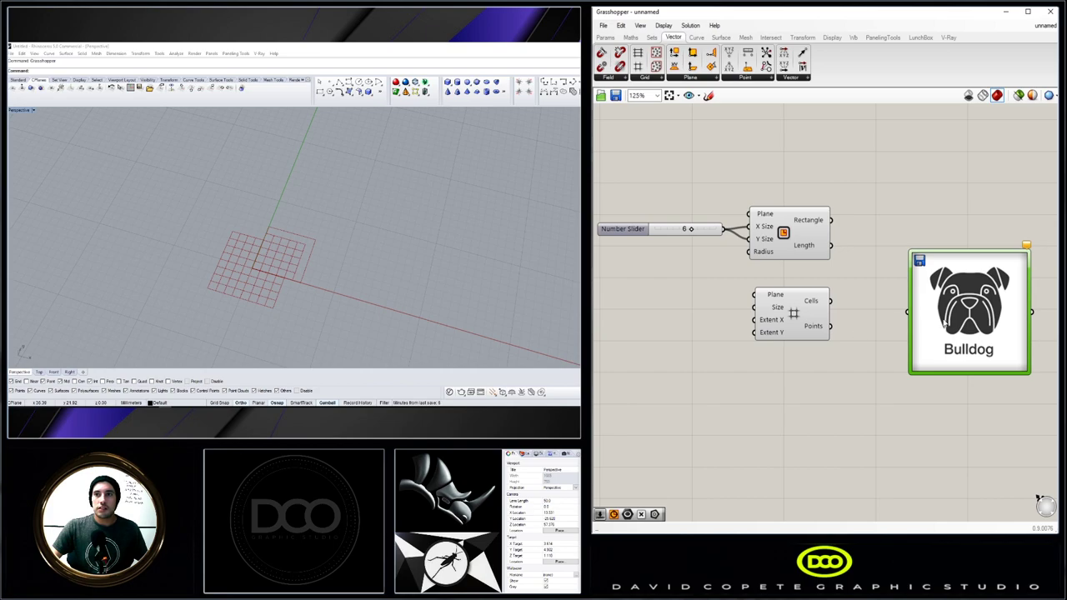
right_click_drag(634, 305, 703, 298)
double_click(695, 297)
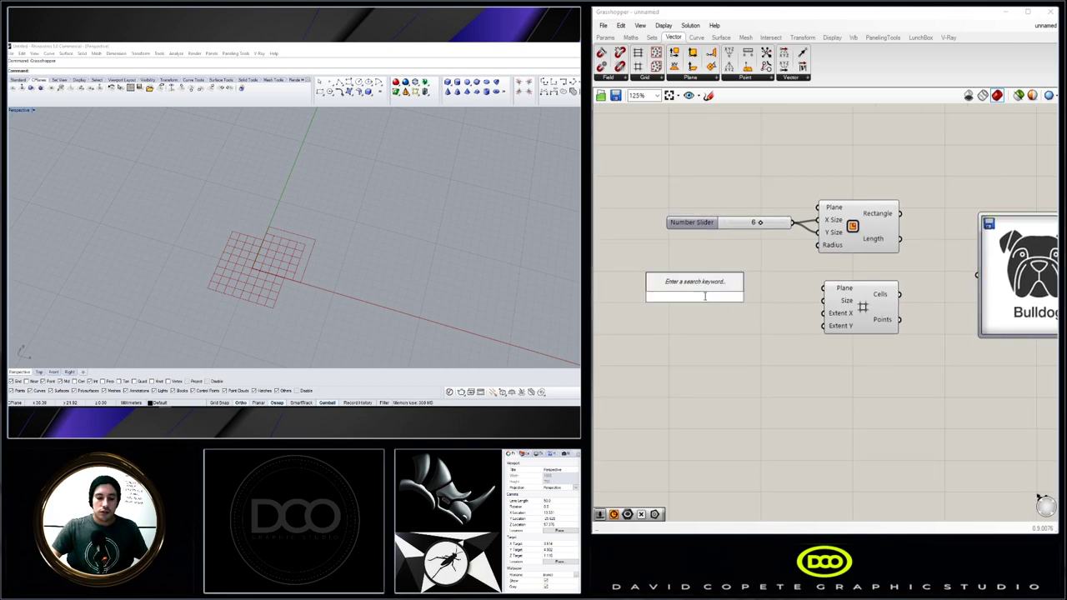
type("slider")
key("Return")
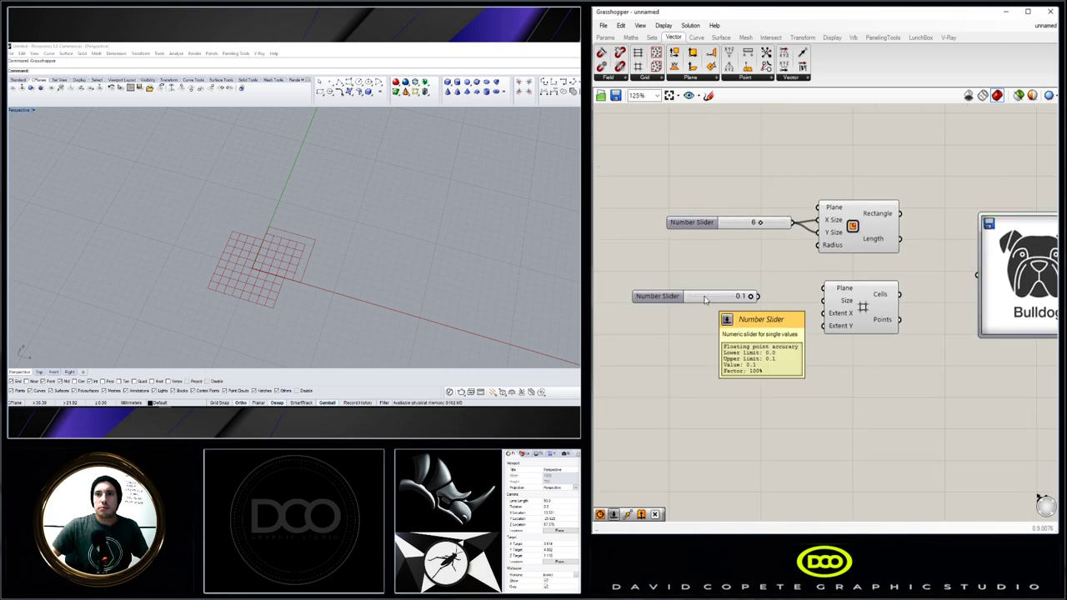
left_click_drag(759, 296, 822, 300)
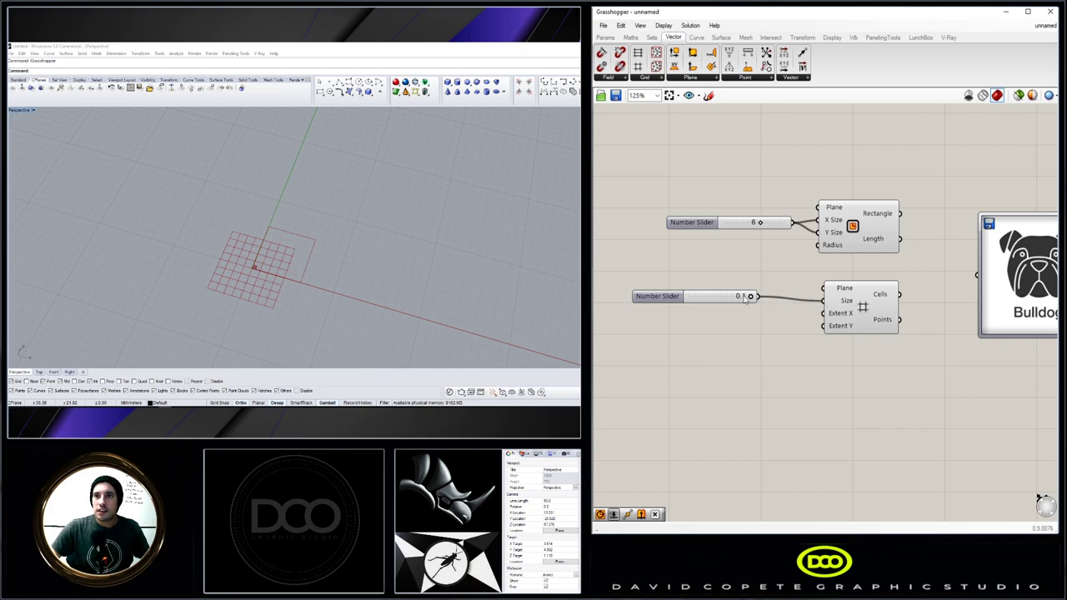
left_click(665, 302)
left_click_drag(665, 302, 673, 305)
- Wire a slider of 50 into both Extent X and Extent Y, then drag it toward 60
right_click_drag(673, 328, 685, 311)
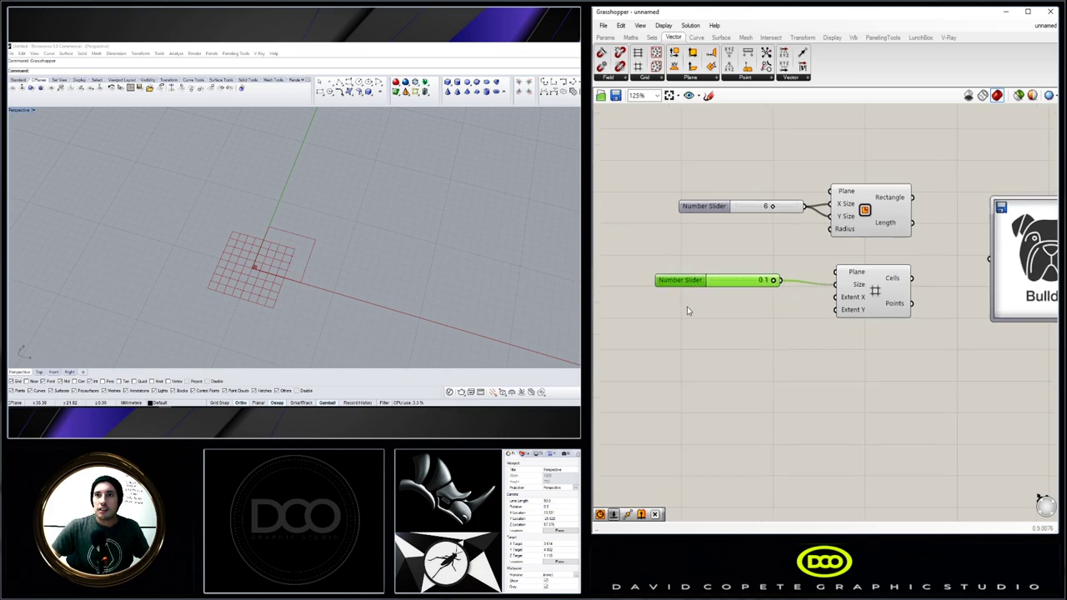
double_click(685, 309)
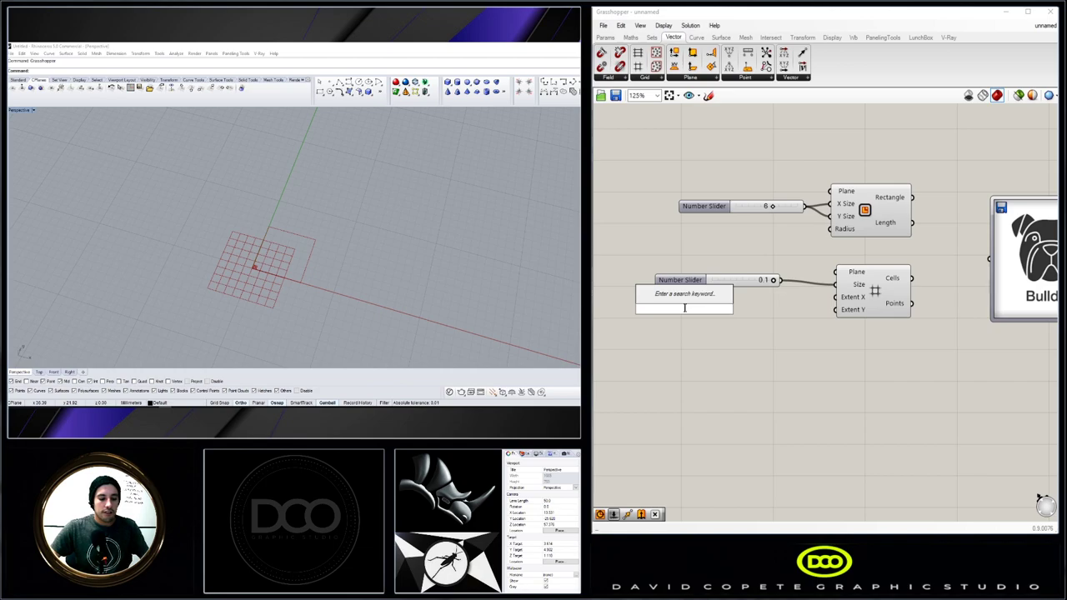
type("50")
key("Return")
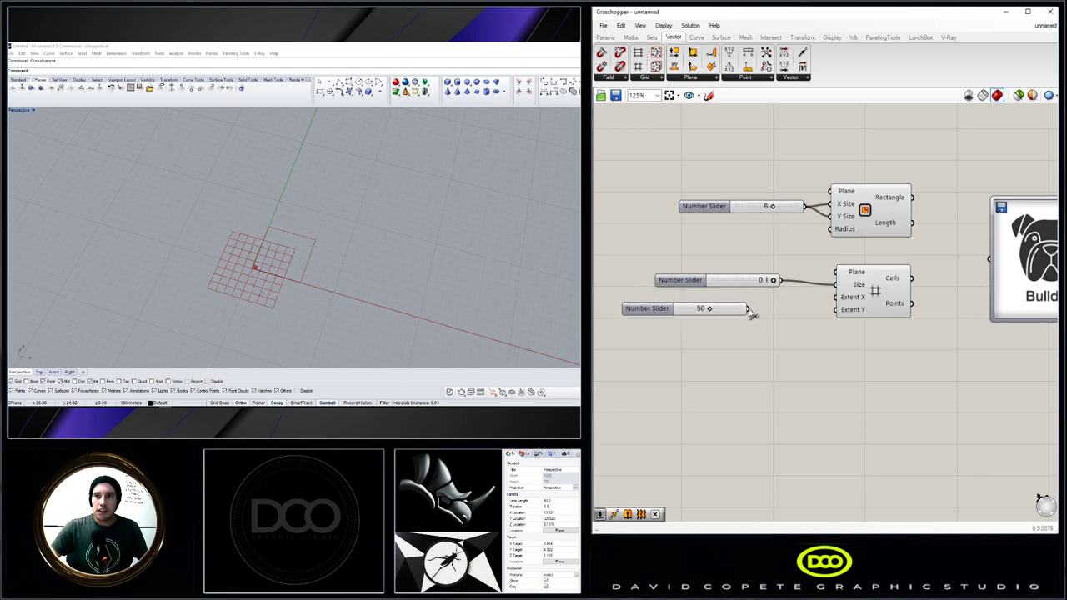
left_click_drag(748, 308, 836, 297)
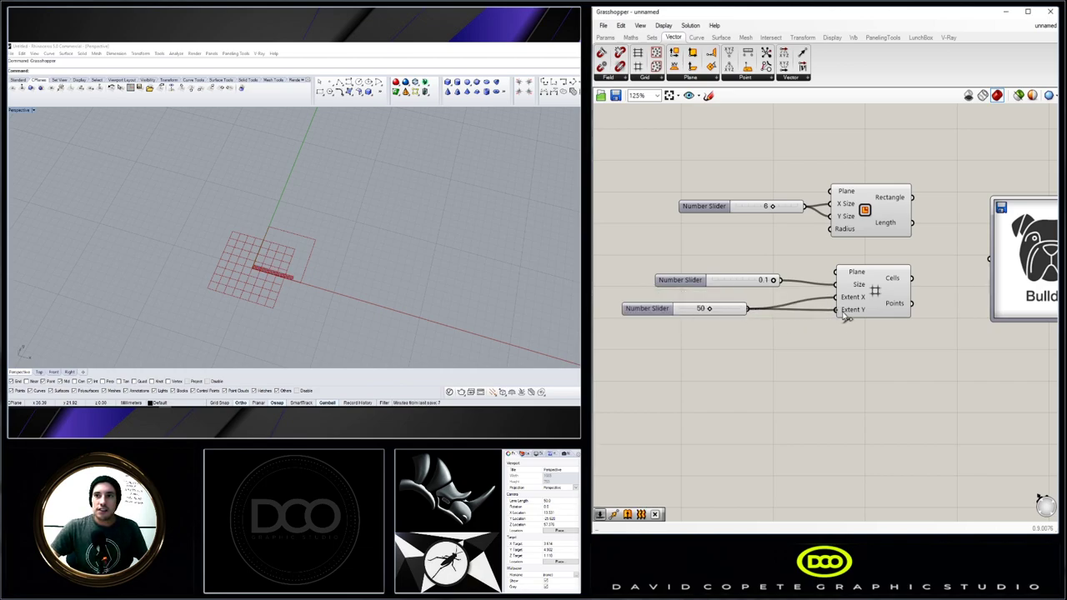
left_click_drag(748, 309, 838, 310)
left_click_drag(664, 311, 703, 302)
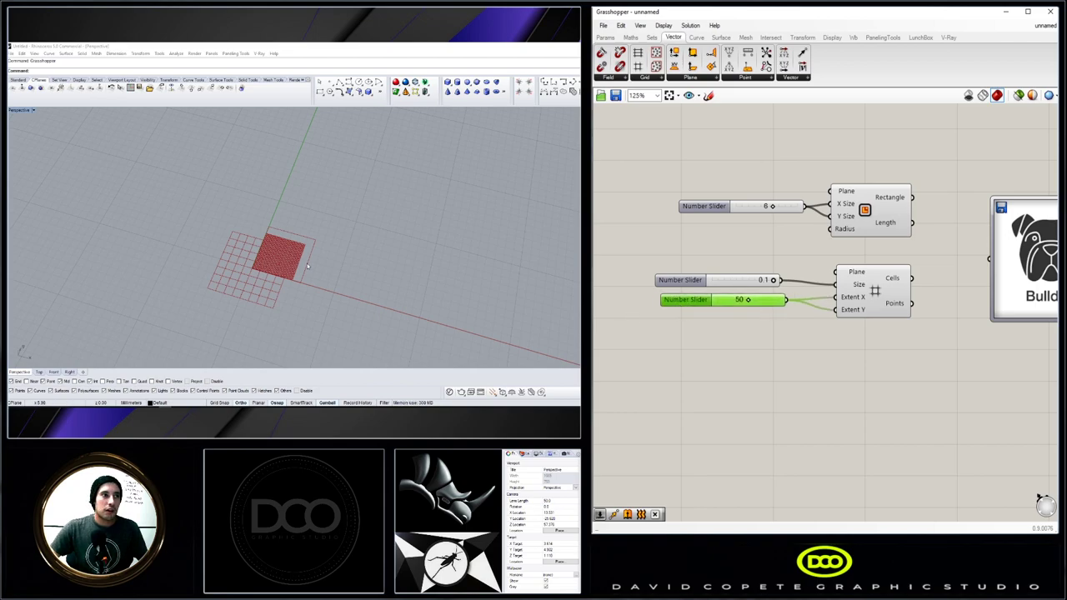
scroll(457, 248, "up", 5)
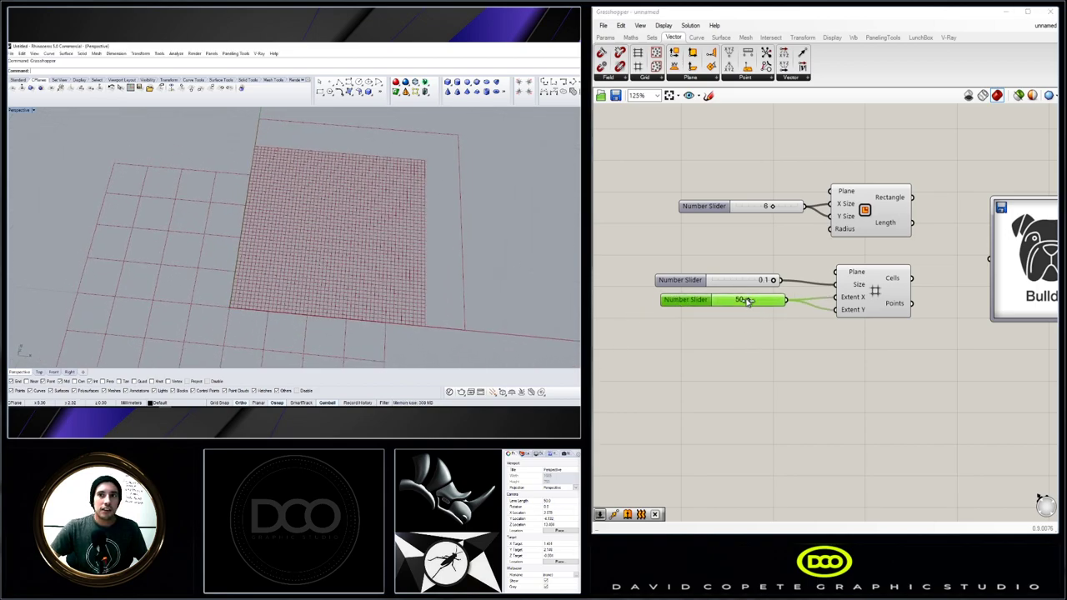
left_click_drag(748, 301, 754, 302)
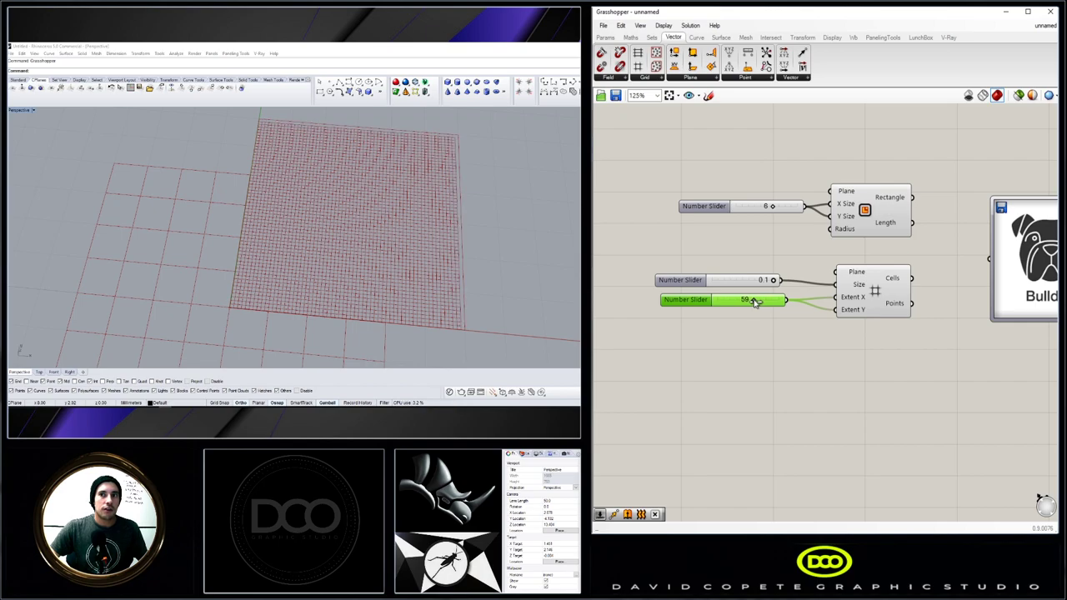
- Type 60 directly into the extent slider
double_click(748, 302)
type("60")
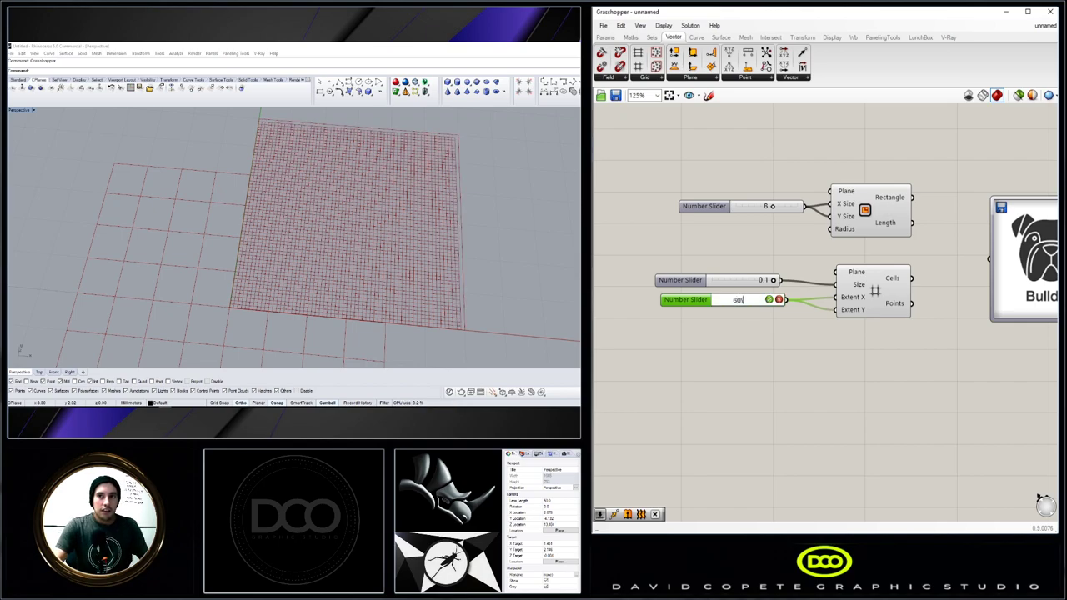
key("Return")
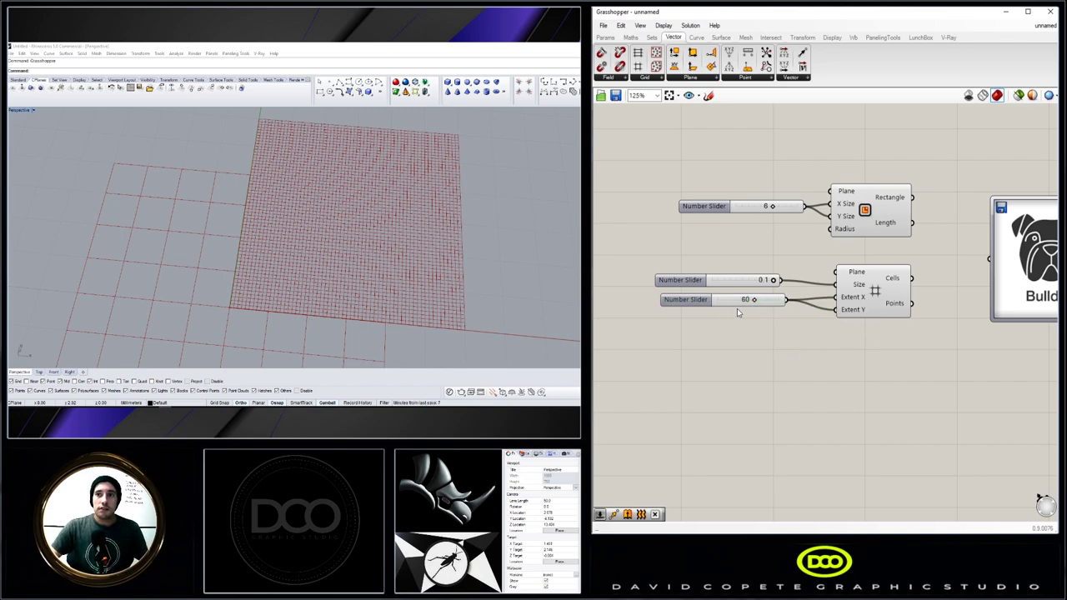
left_click_drag(670, 305, 666, 306)
scroll(801, 254, "down", 3)
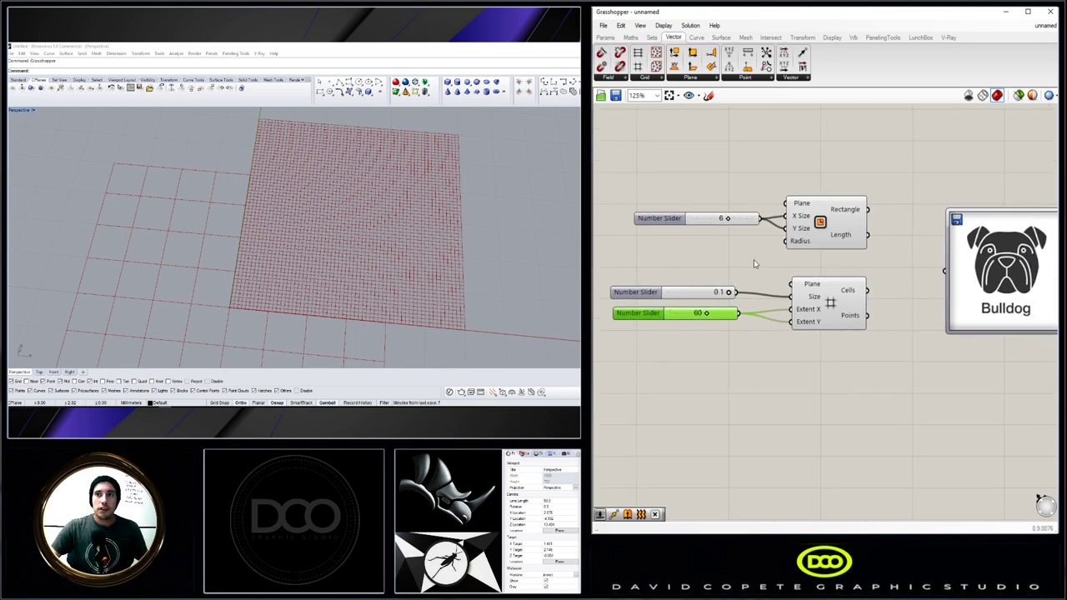
right_click_drag(242, 200, 206, 197)
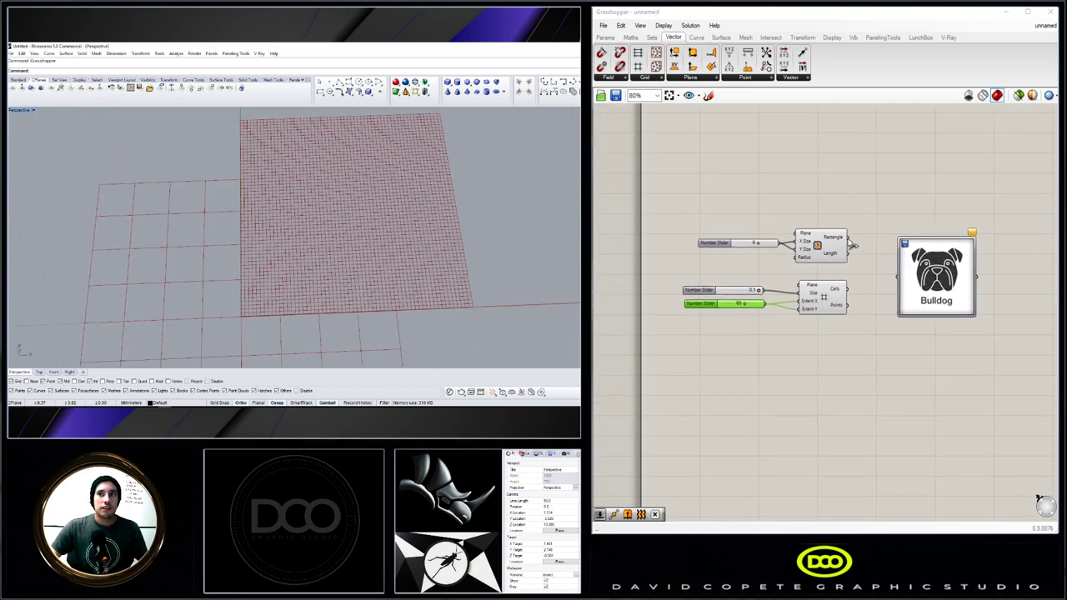
- Wire the Square Grid's Points output into the Bulldog sampler's input
left_click(833, 246)
left_click(822, 296)
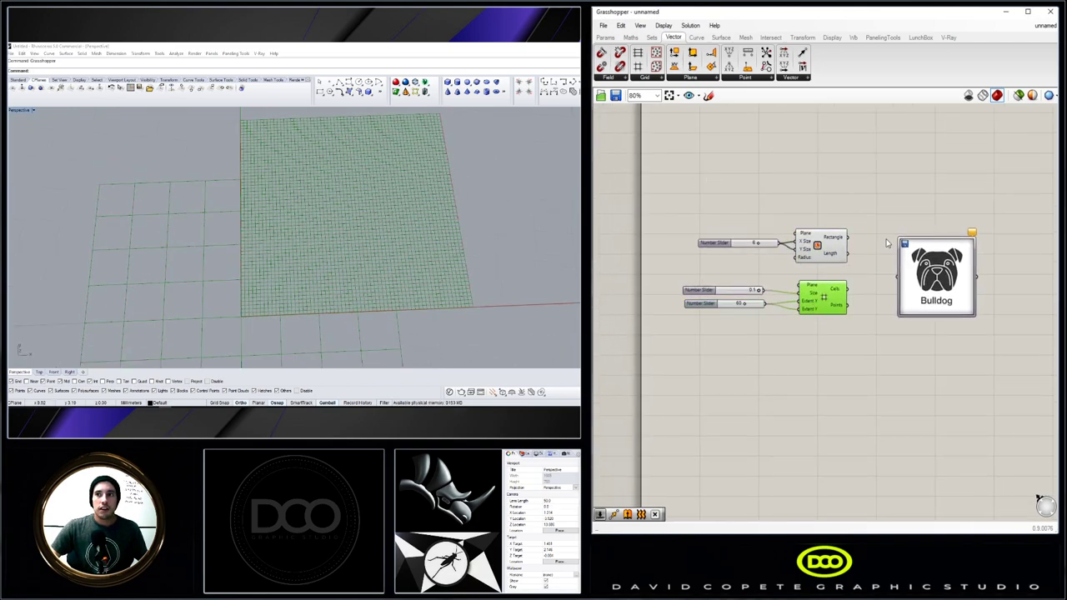
left_click(855, 281)
scroll(778, 318, "up", 1)
scroll(791, 317, "up", 1)
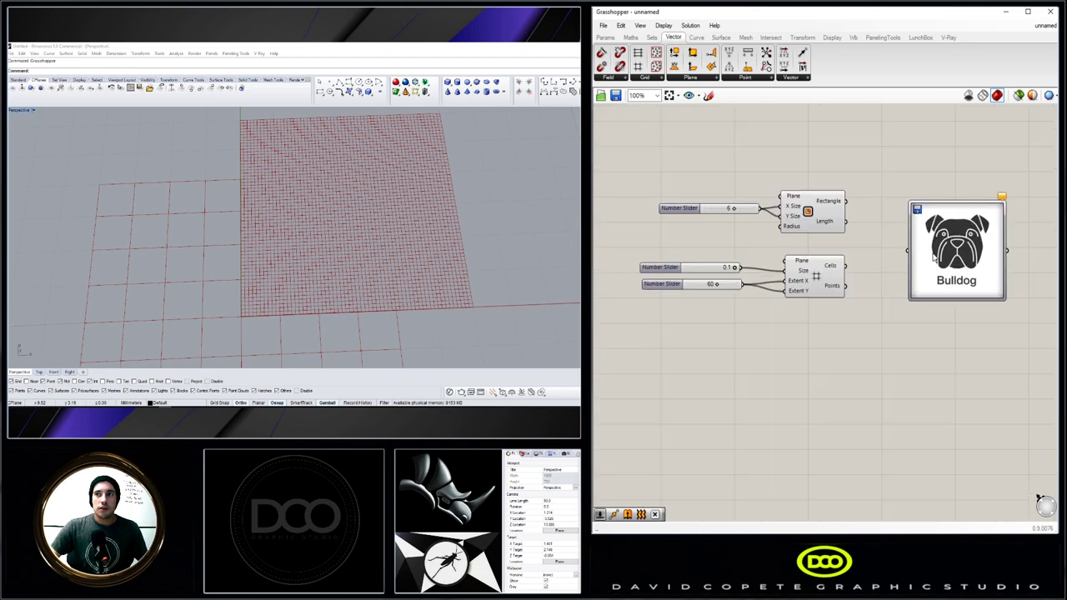
scroll(803, 316, "up", 1)
mouse_move(806, 304)
left_mouse_down()
mouse_move(865, 277)
mouse_move(821, 360)
left_mouse_up()
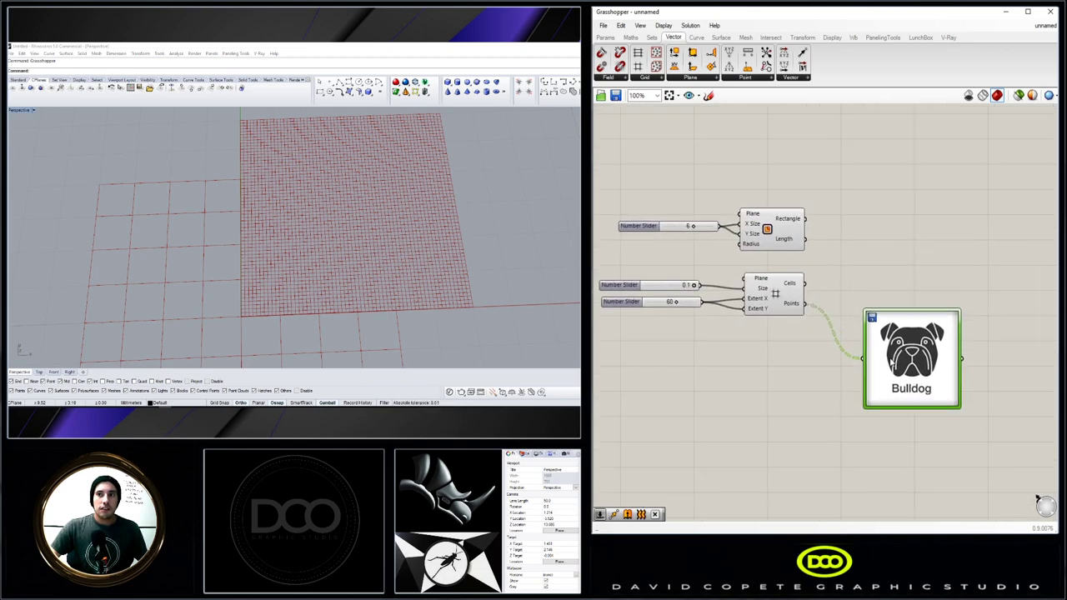
- Add a Circle (CNR) component and connect the grid points to its Plane input
left_click(725, 314)
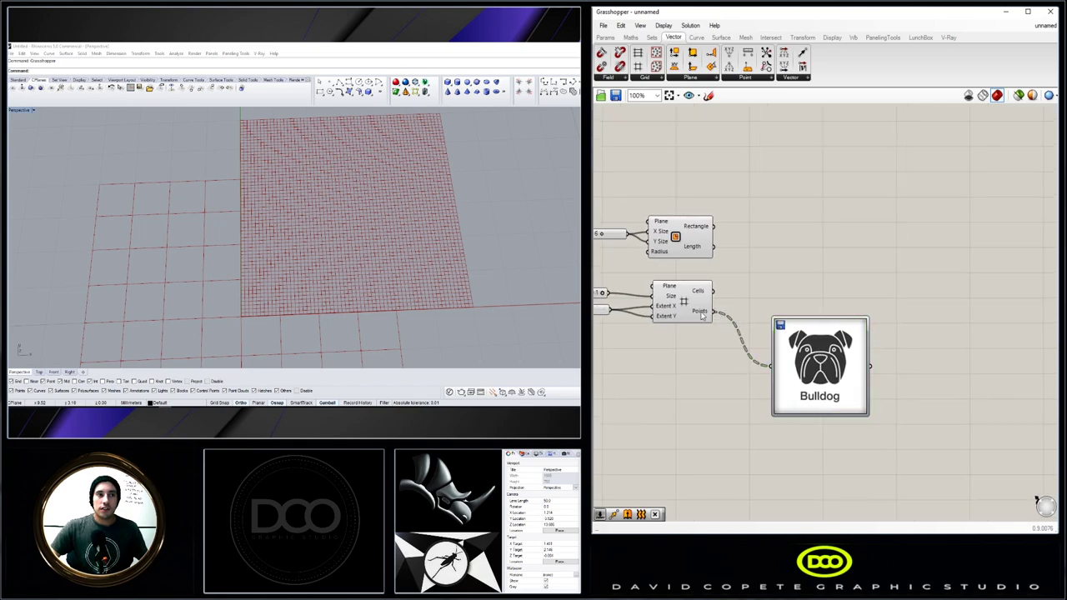
double_click(849, 287)
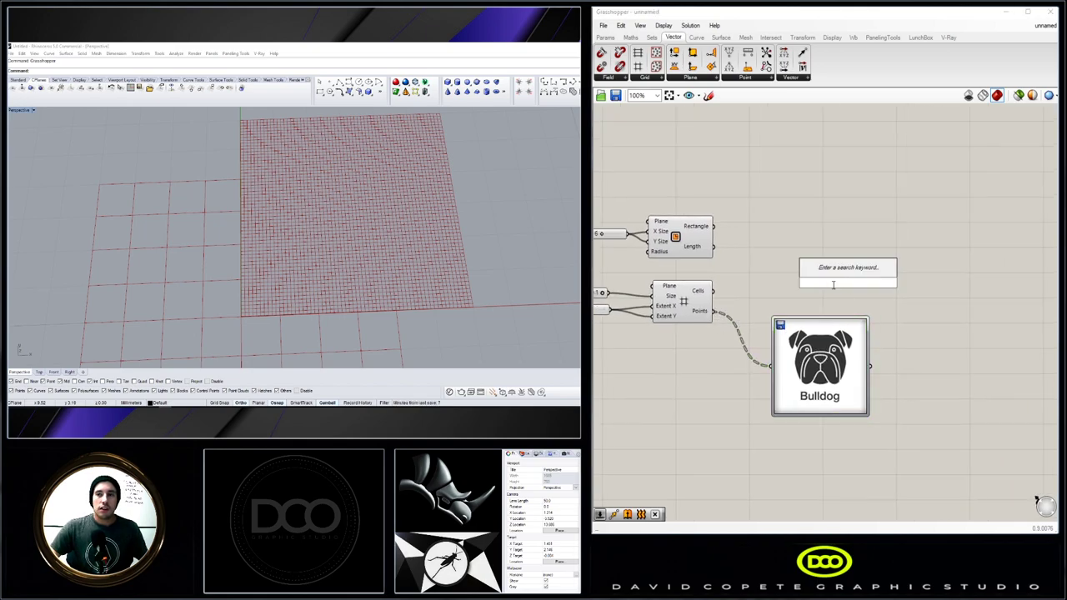
type("circle")
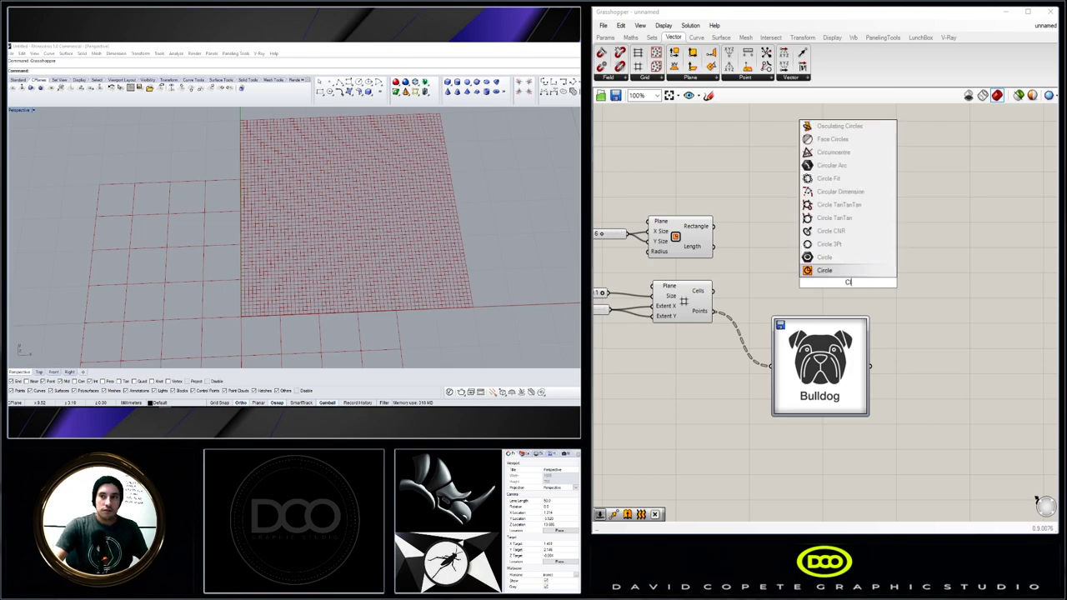
left_click(807, 266)
left_click(792, 296)
left_click_drag(714, 310, 932, 278)
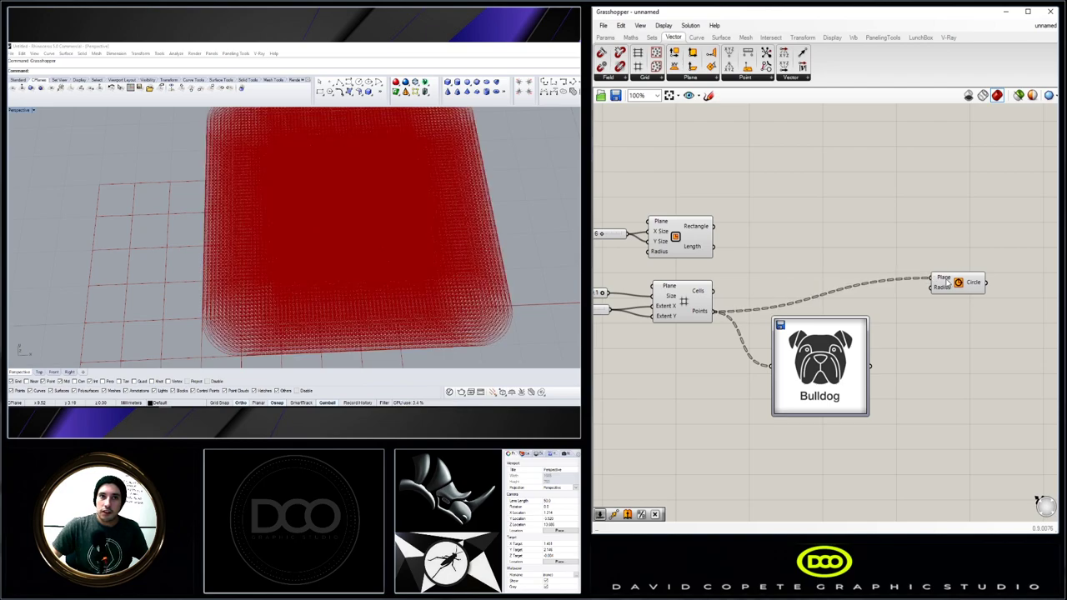
- Wire the Bulldog sampler output into the Circle's Radius and inspect the circles
scroll(375, 194, "down", 3)
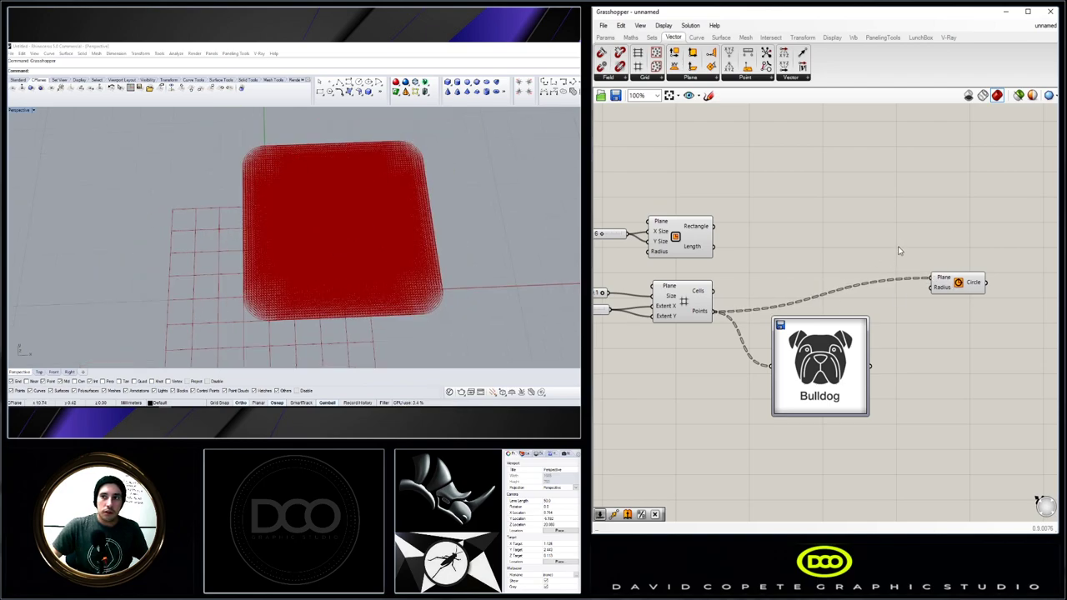
left_click_drag(870, 365, 940, 300)
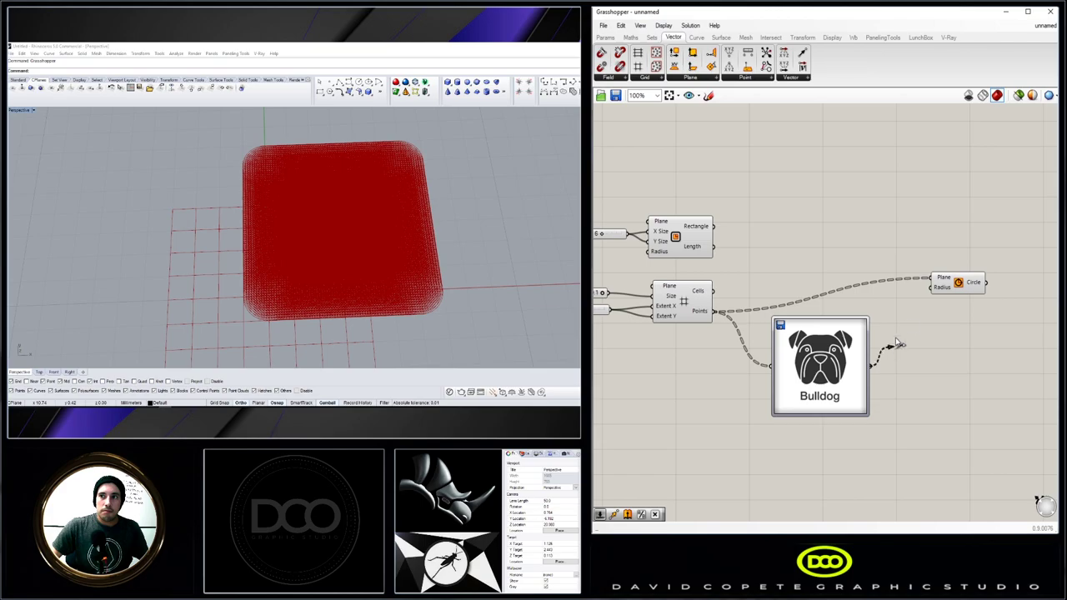
left_click(940, 289)
scroll(337, 215, "up", 5)
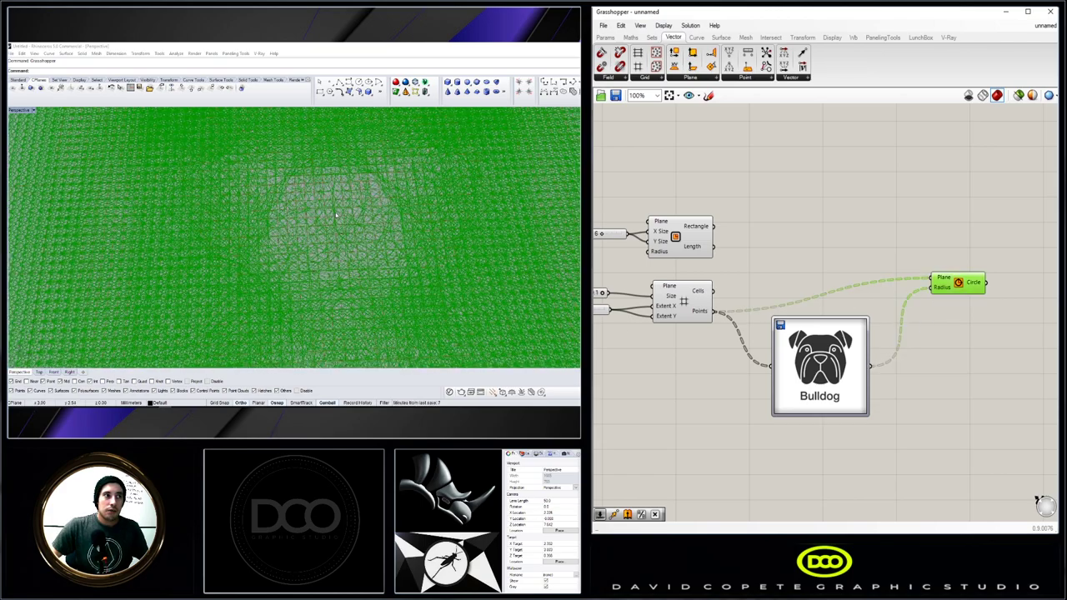
scroll(337, 215, "down", 4)
scroll(338, 215, "up", 5)
scroll(333, 200, "down", 6)
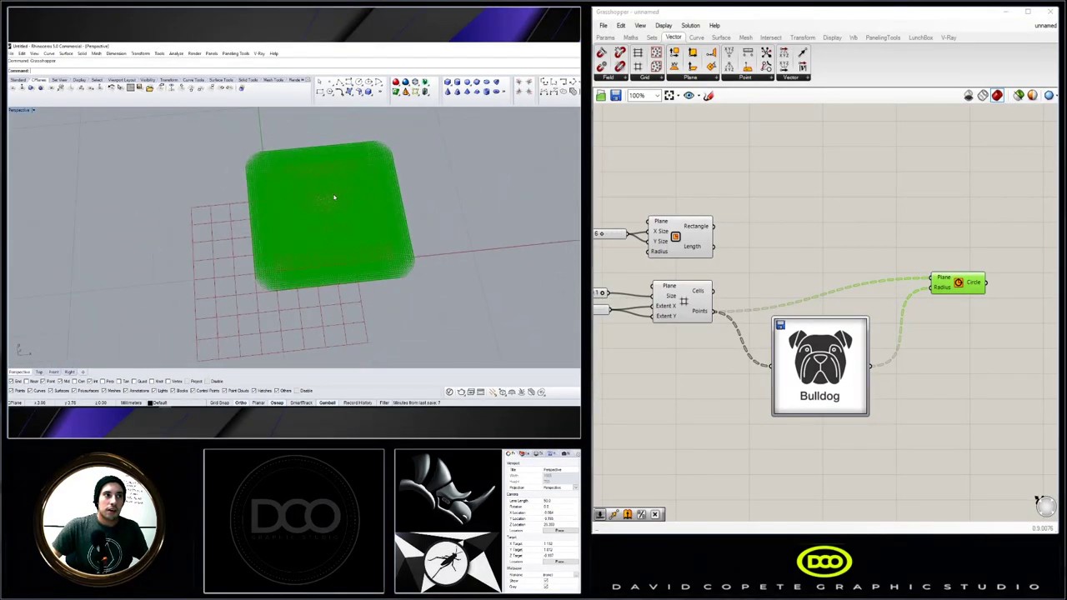
scroll(282, 183, "up", 2)
- Add a Division component fed by the Bulldog values in input A, placed below the sampler
left_click(917, 333)
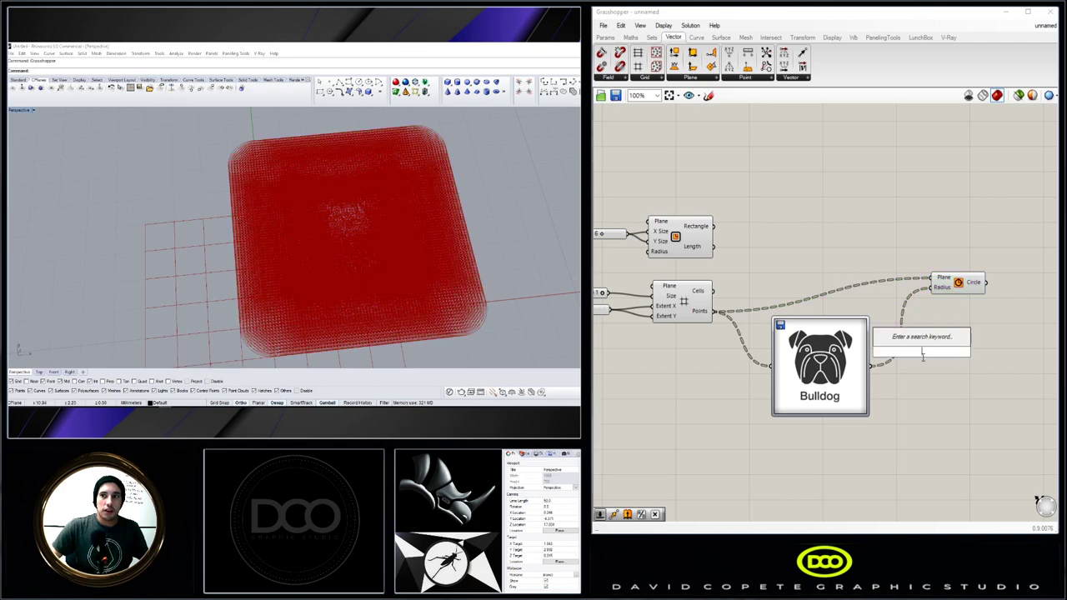
scroll(340, 271, "down", 2)
scroll(388, 259, "down", 1)
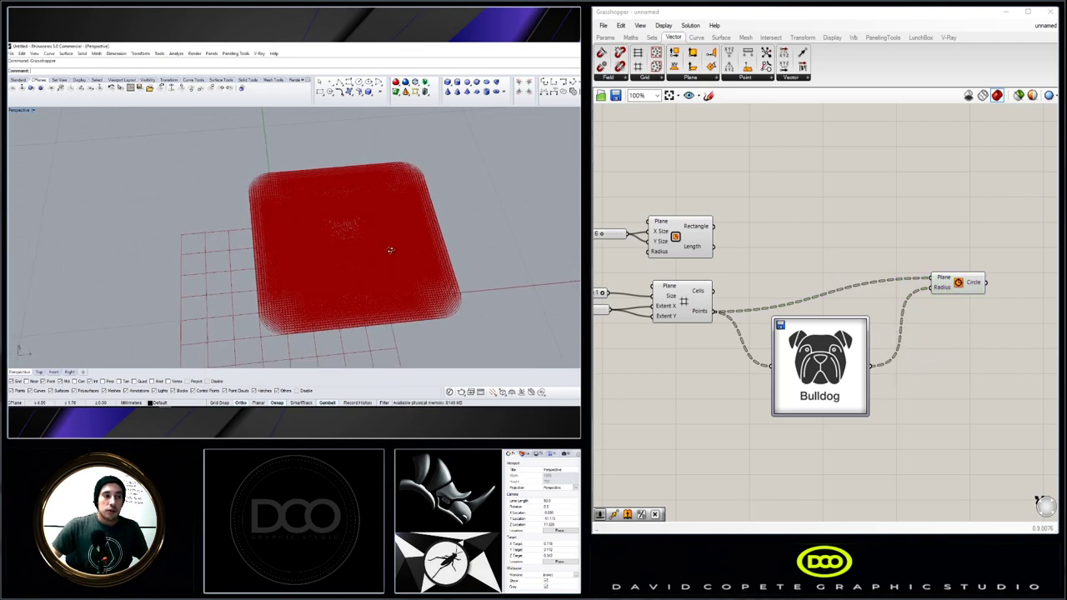
right_click_drag(432, 257, 398, 195, "shift")
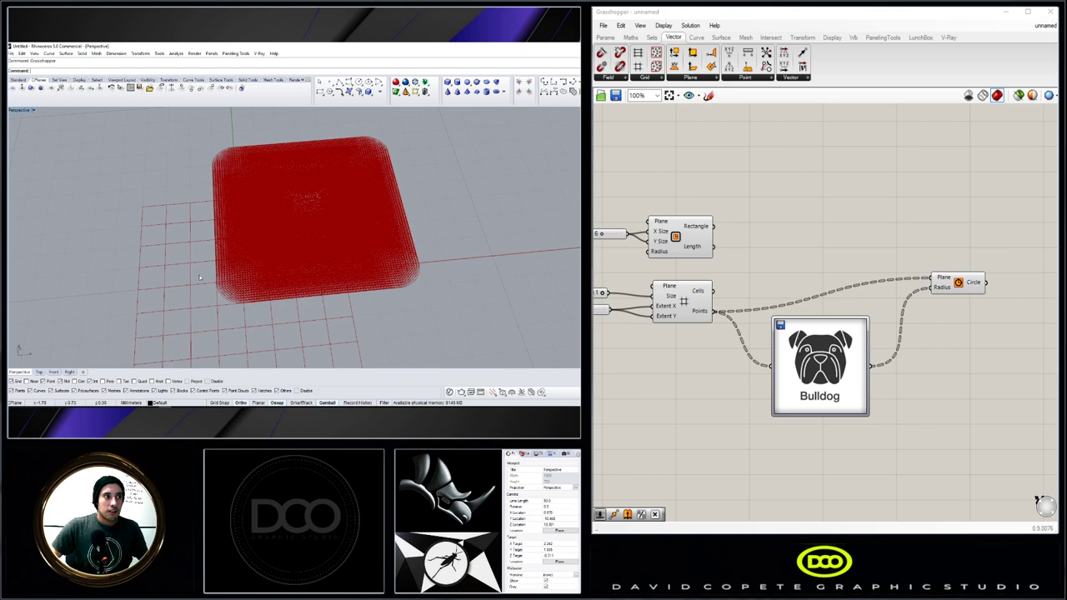
double_click(943, 369)
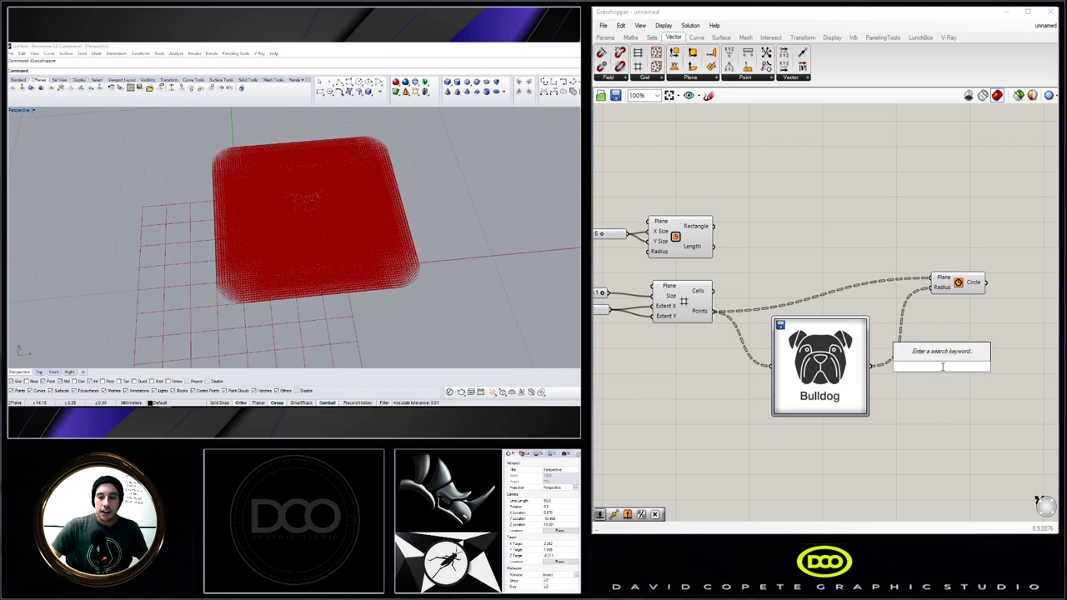
type("division")
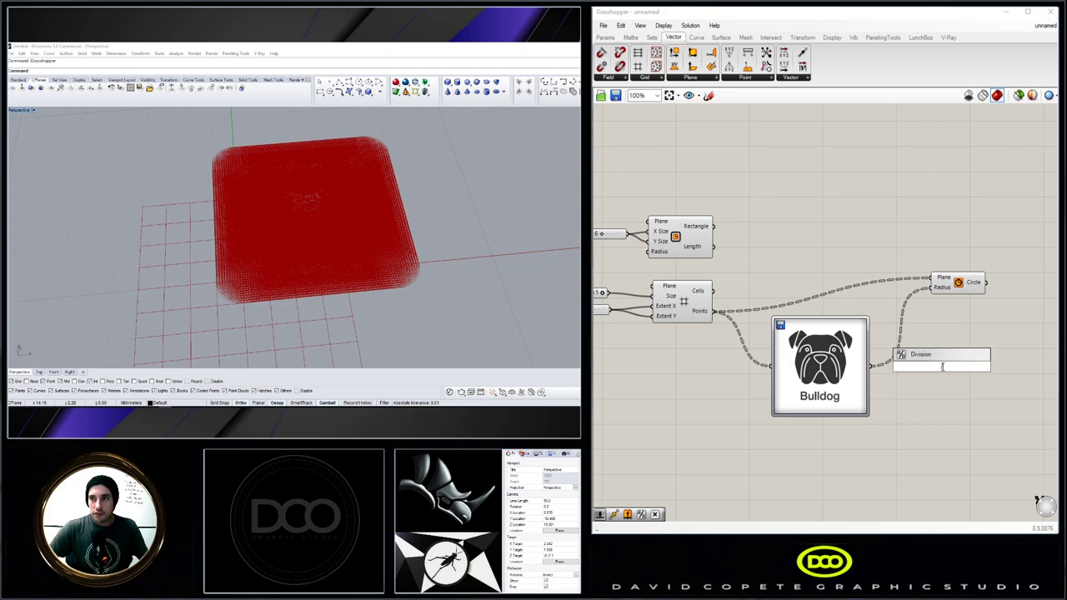
key("Return")
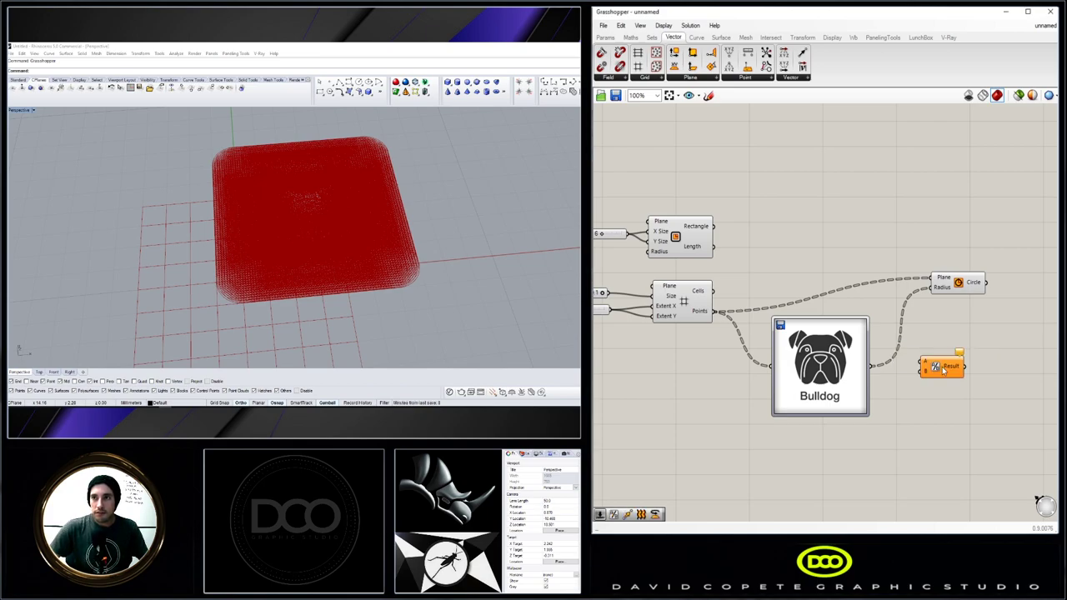
right_click_drag(878, 377, 851, 325)
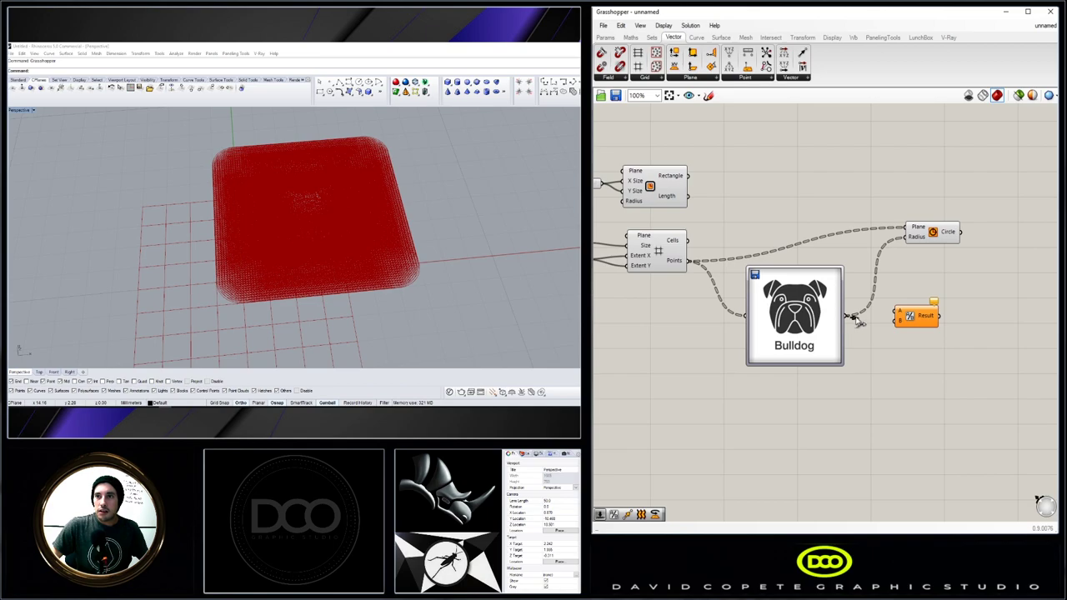
left_click_drag(908, 322, 897, 379)
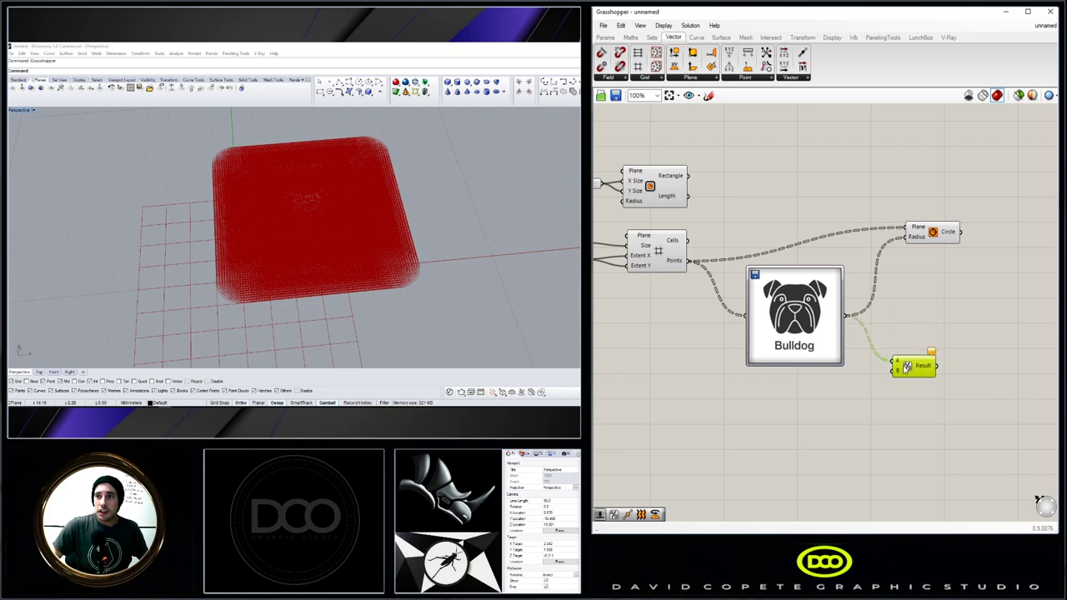
- Create a 0–2 slider as divisor B, wire Result to Circle Radius, and set it to 2
double_click(799, 409)
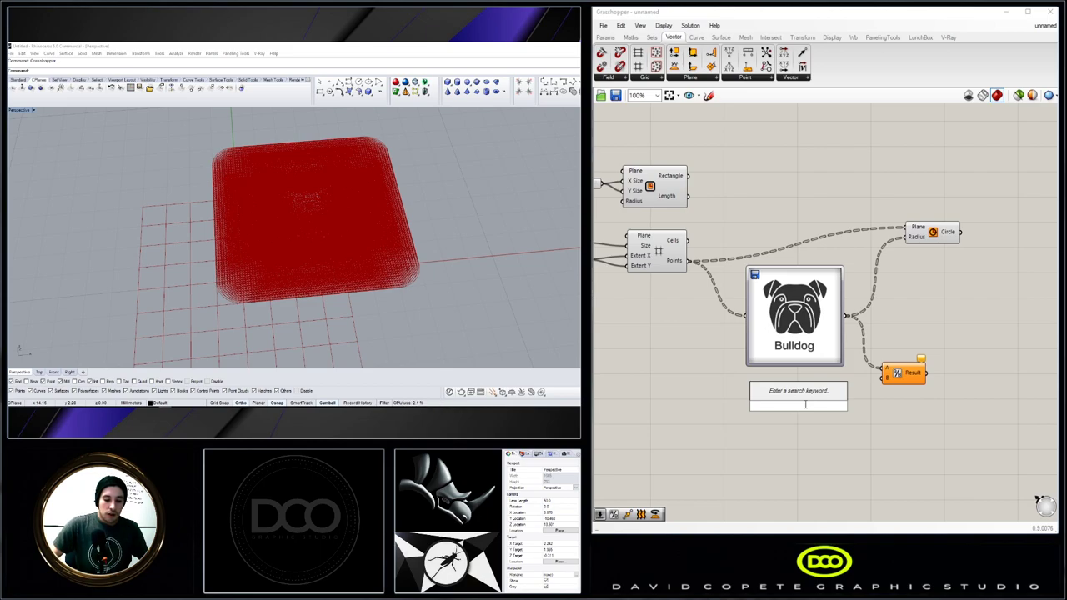
type("0..2.000")
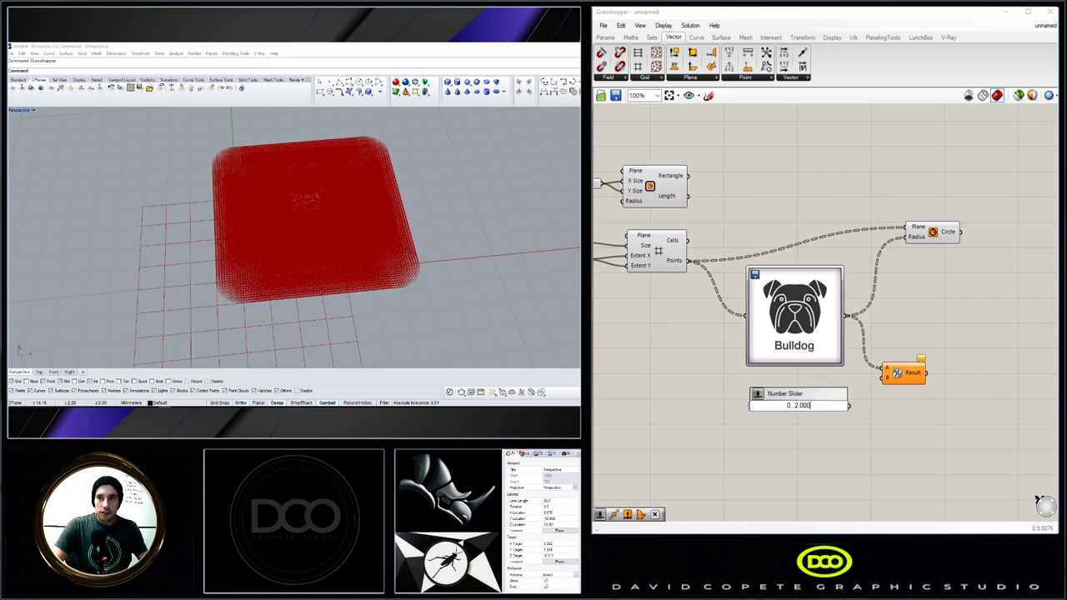
key("Return")
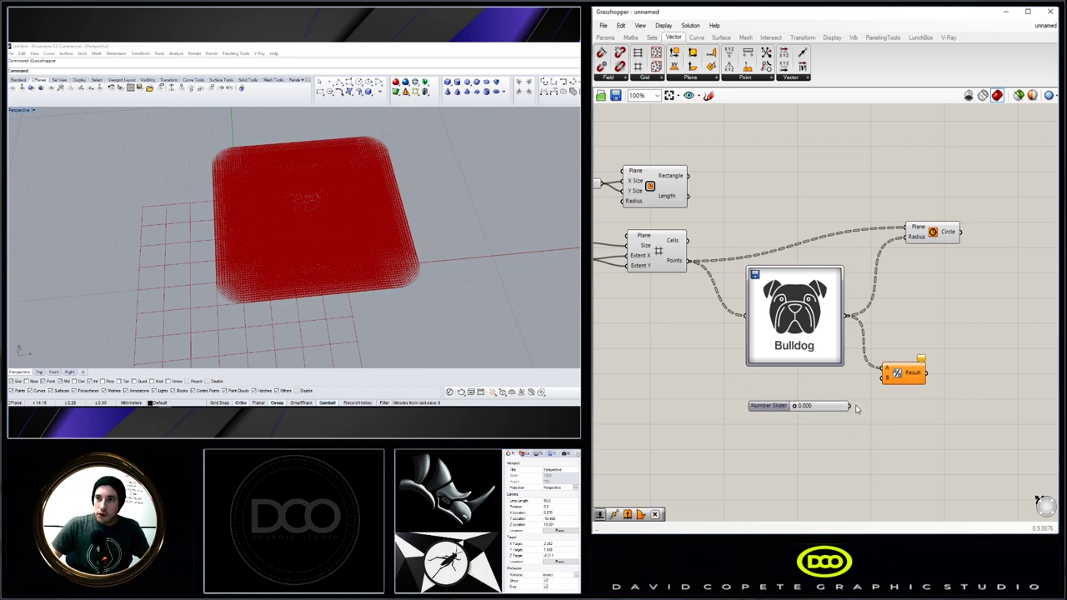
left_click_drag(876, 385, 882, 378)
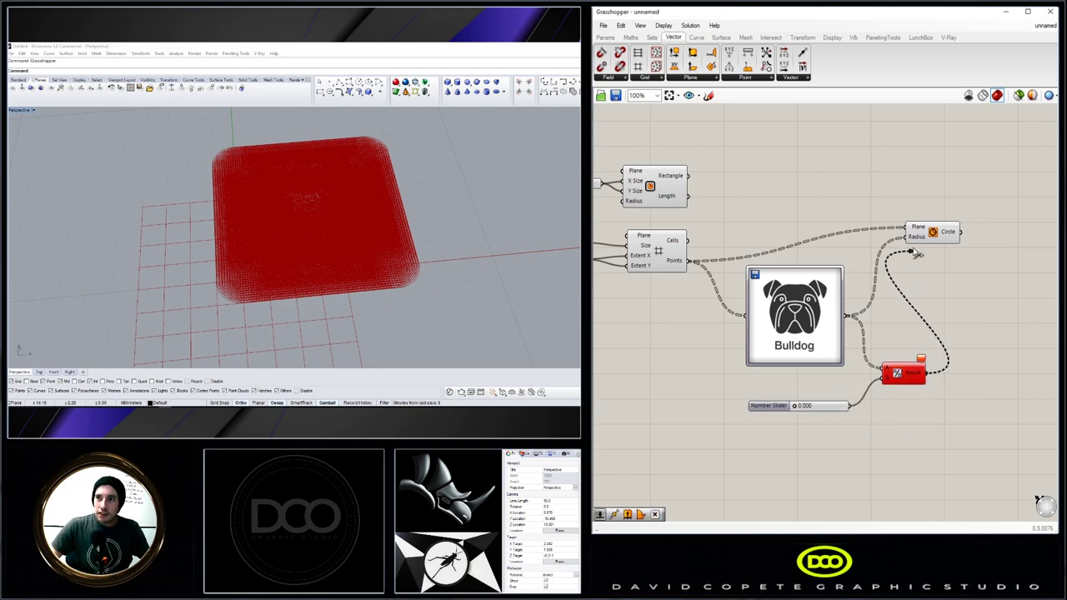
left_click_drag(914, 252, 909, 237)
scroll(804, 424, "up", 3)
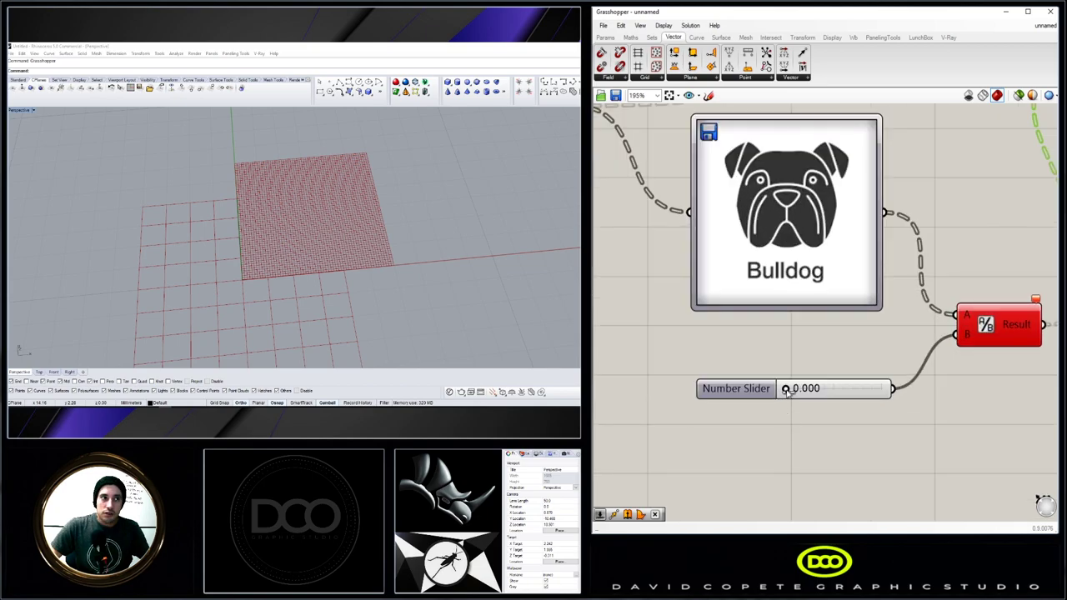
left_click_drag(785, 390, 888, 392)
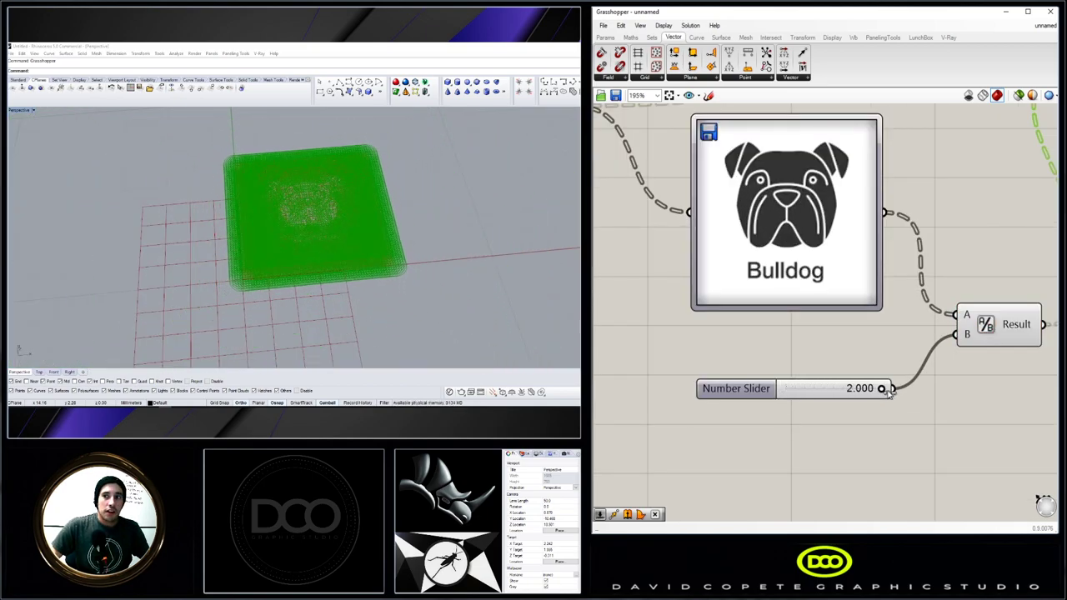
- Raise the divisor slider's maximum value in its settings dialog
double_click(740, 395)
double_click(752, 423)
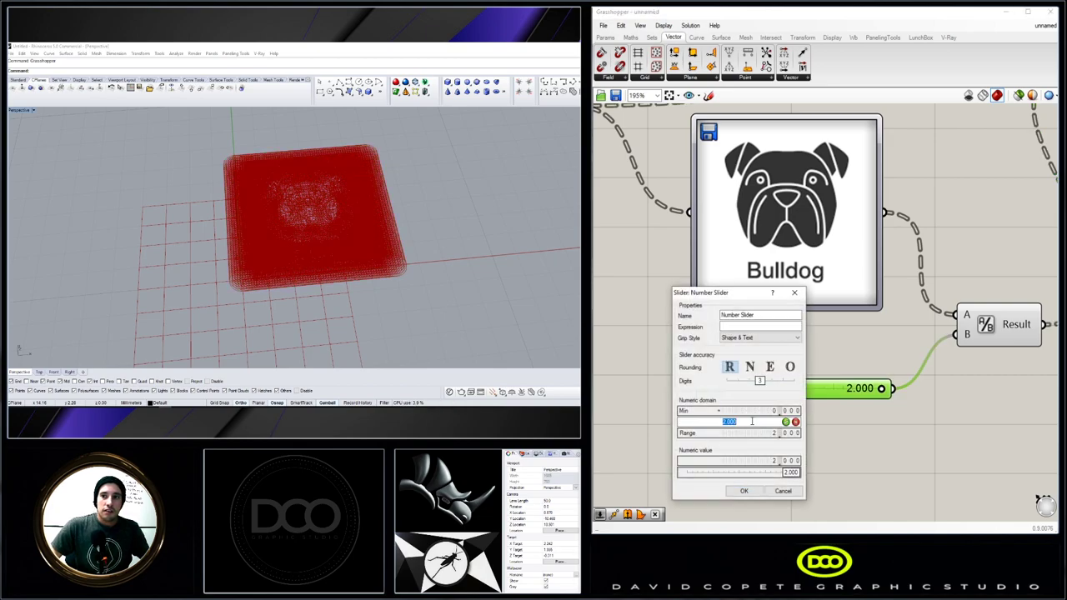
left_click(741, 490)
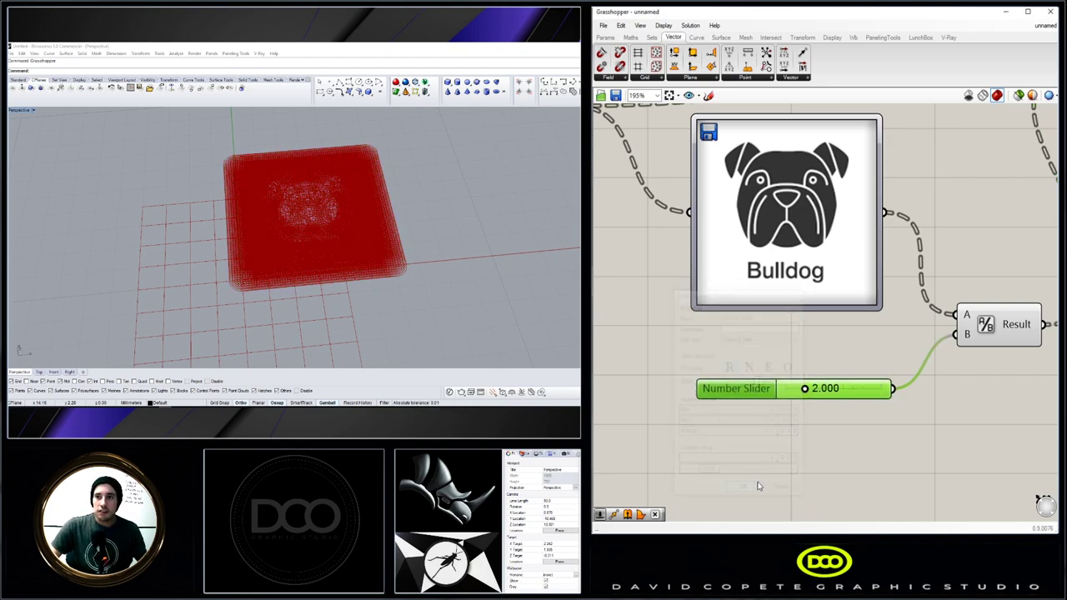
- Toggle the Square Grid component's preview from its context menu
scroll(866, 275, "down", 3)
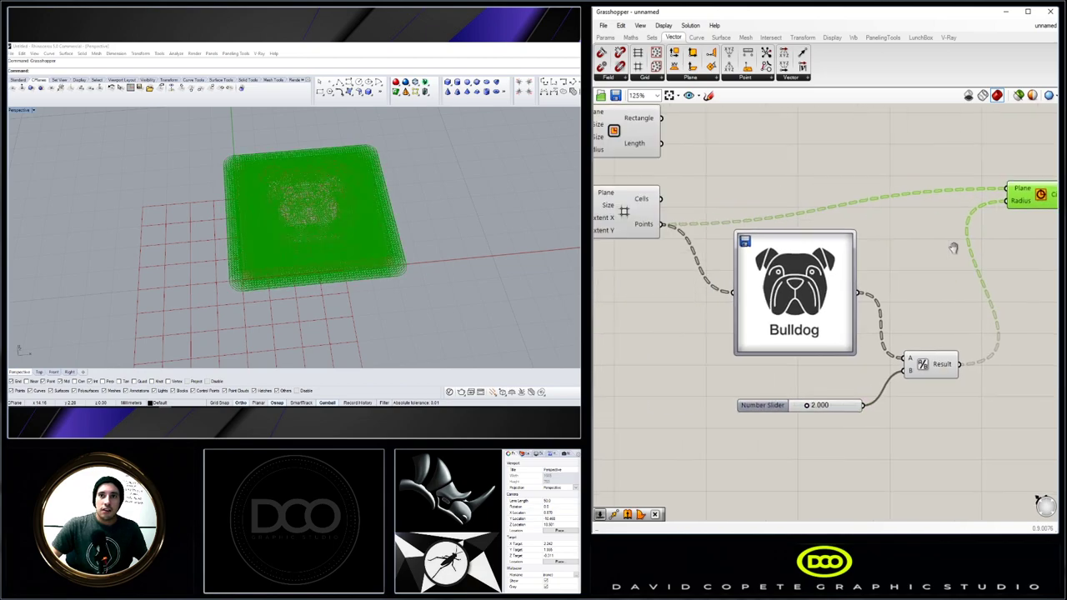
right_click_drag(900, 204, 740, 186)
right_click(682, 211)
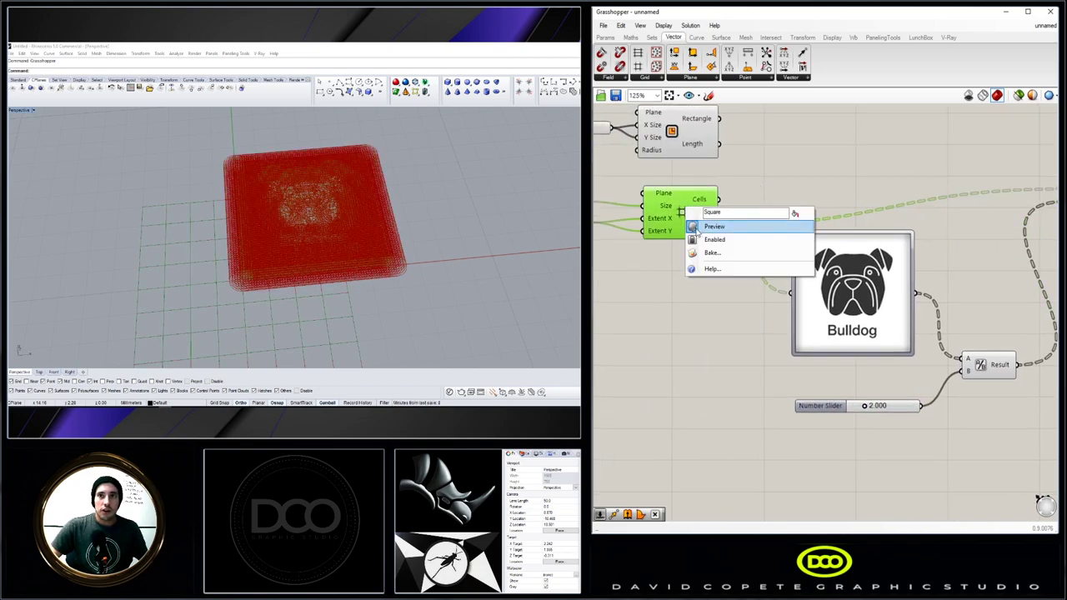
left_click(718, 226)
scroll(395, 240, "up", 2)
scroll(871, 396, "up", 3)
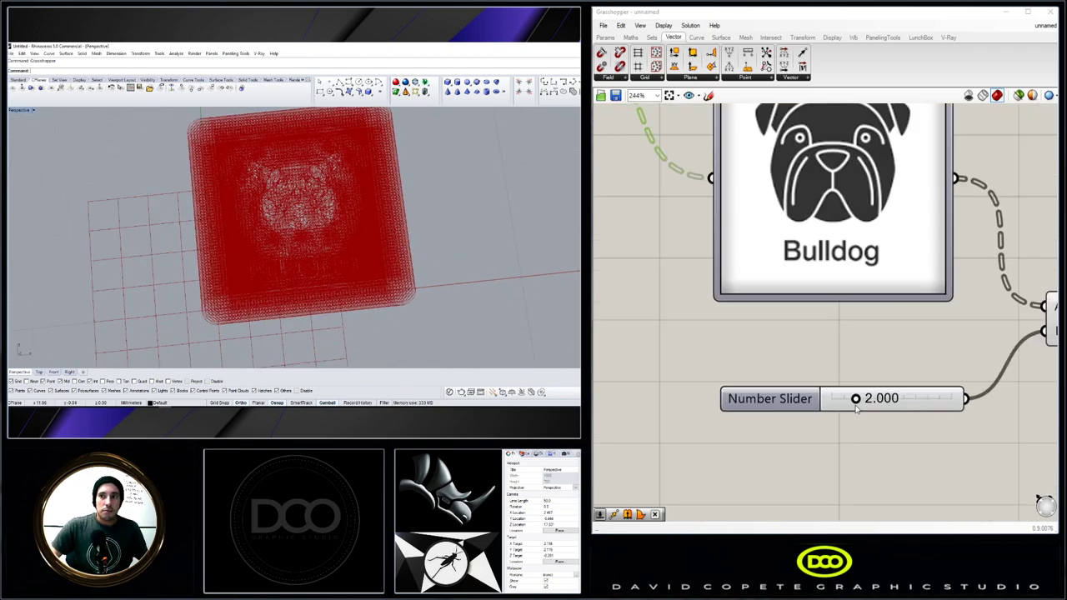
- Drag the divisor slider up to 10 and nudge the Bulldog and Circle components
left_click_drag(853, 398, 969, 397)
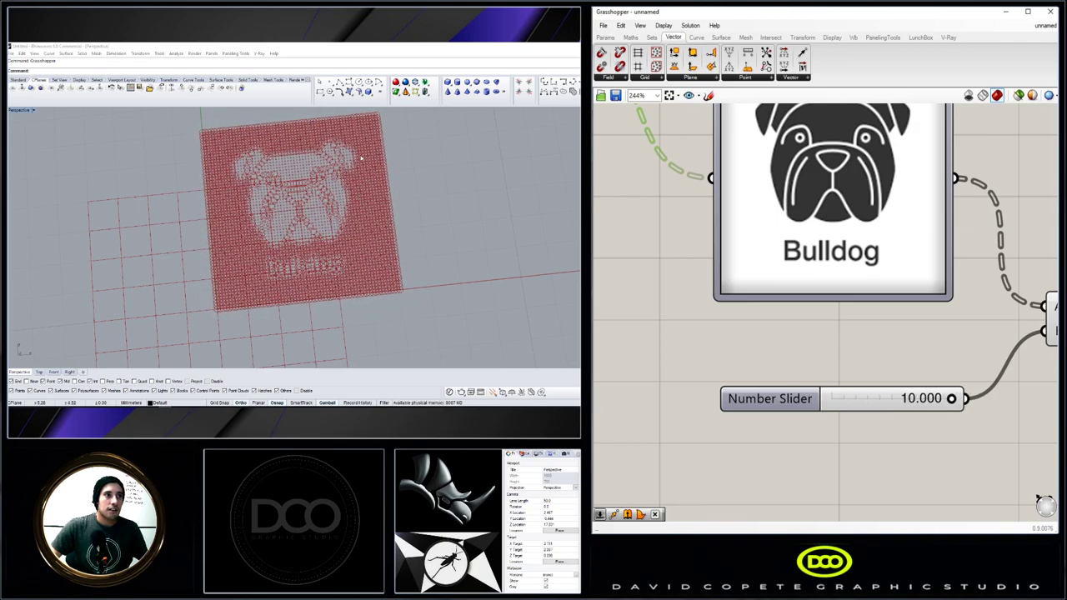
scroll(464, 246, "down", 2)
scroll(772, 283, "down", 2)
scroll(790, 280, "down", 3)
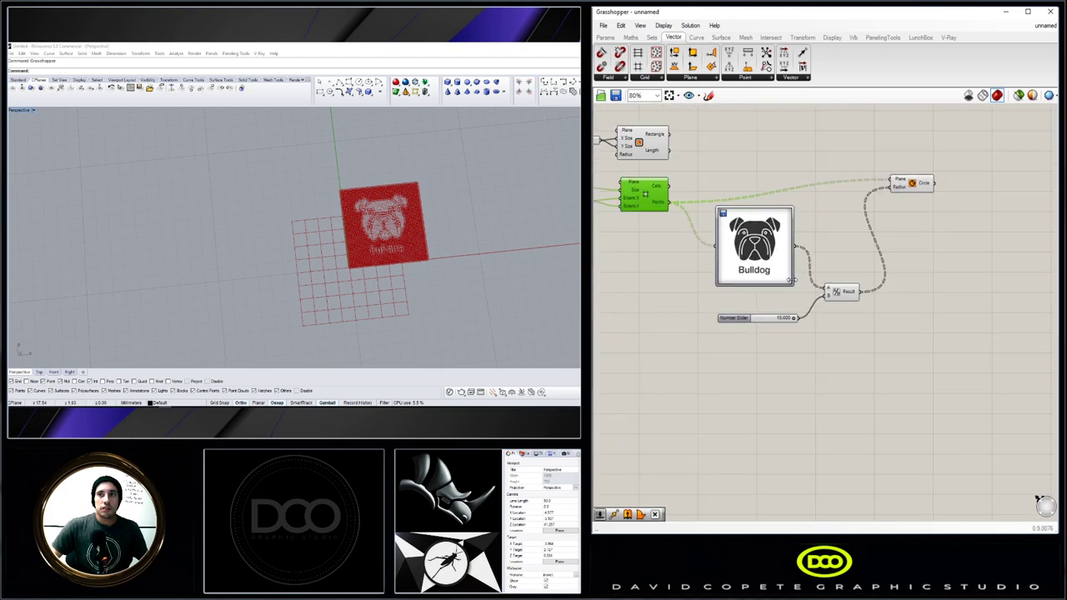
left_click_drag(764, 253, 759, 260)
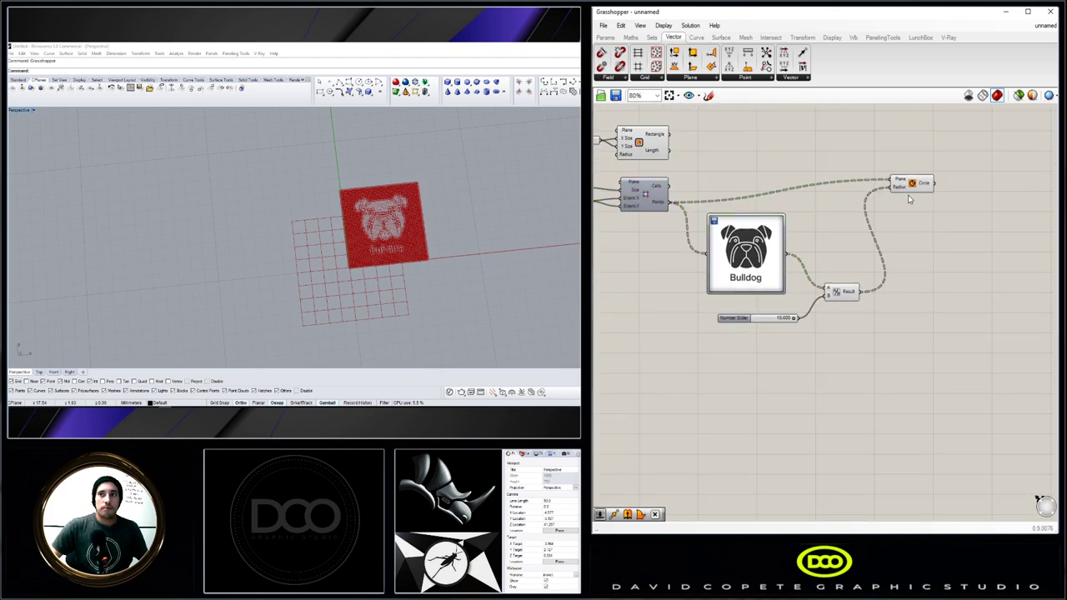
left_click_drag(911, 190, 914, 202)
scroll(733, 312, "up", 2)
scroll(738, 315, "up", 2)
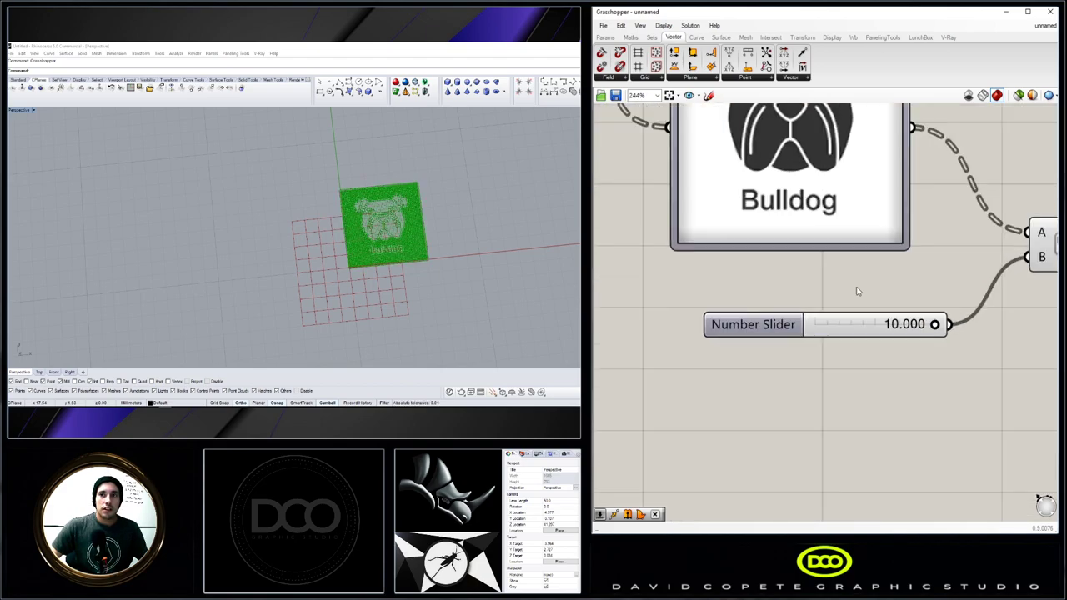
- Raise the division slider's maximum to 50 in its settings dialog
scroll(733, 325, "up", 1)
left_click(719, 344)
double_click(719, 346)
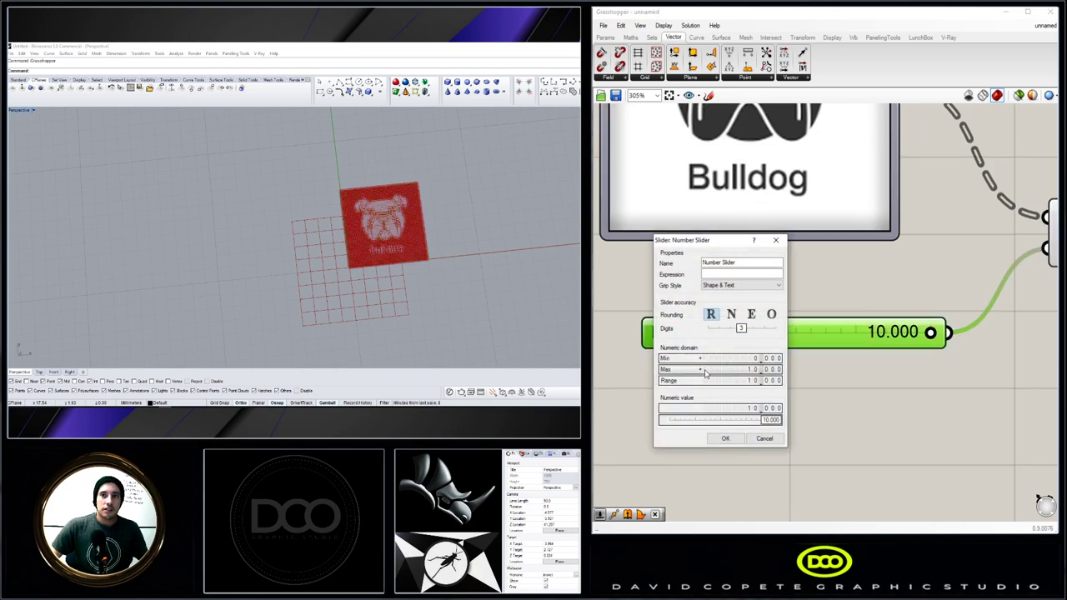
double_click(705, 373)
type("50.000")
key("Return")
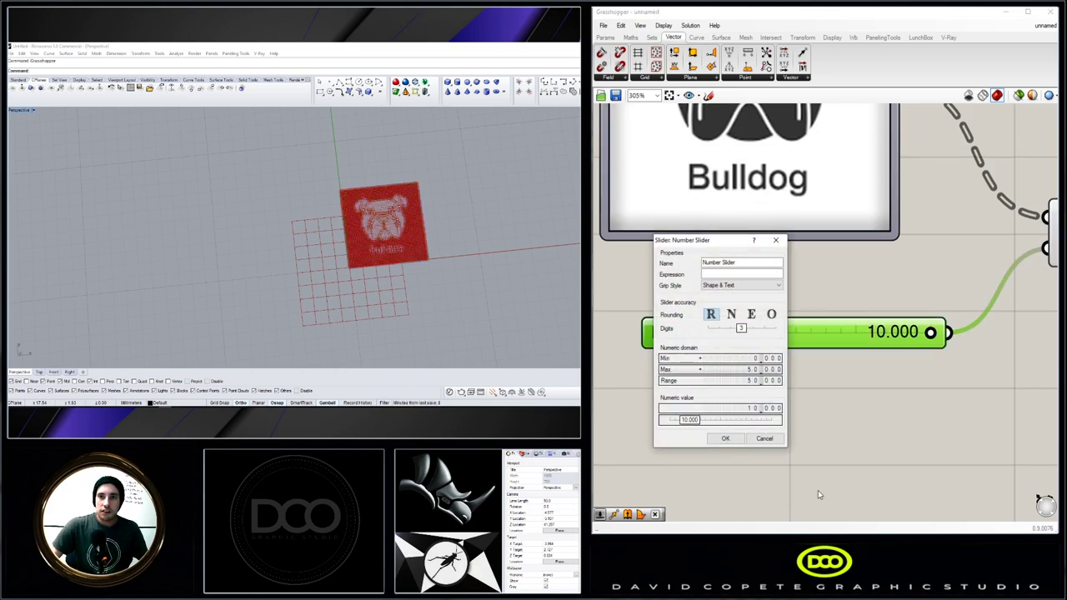
left_click(725, 439)
- Drag the division slider to about 23.107 for a finer bulldog halftone
scroll(429, 191, "up", 5)
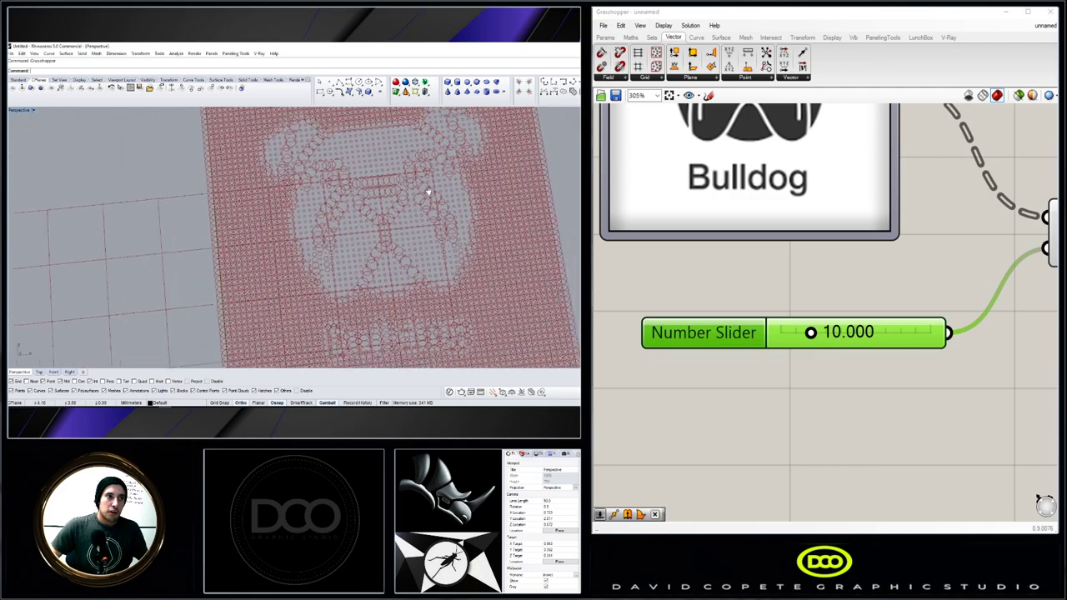
left_click_drag(810, 334, 872, 332)
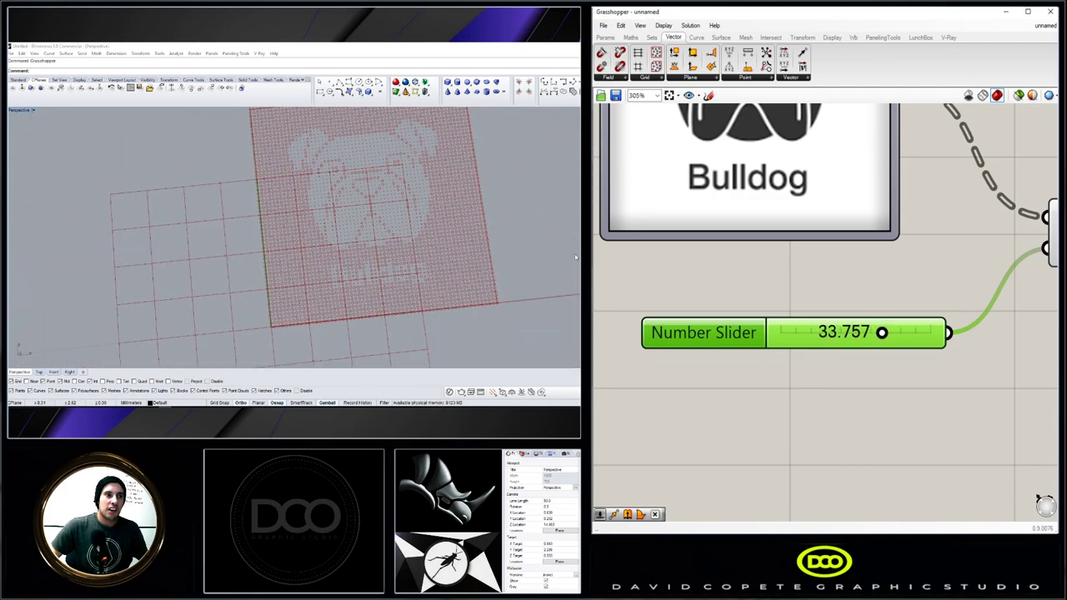
scroll(483, 250, "down", 2)
scroll(392, 225, "up", 5)
scroll(366, 184, "up", 3)
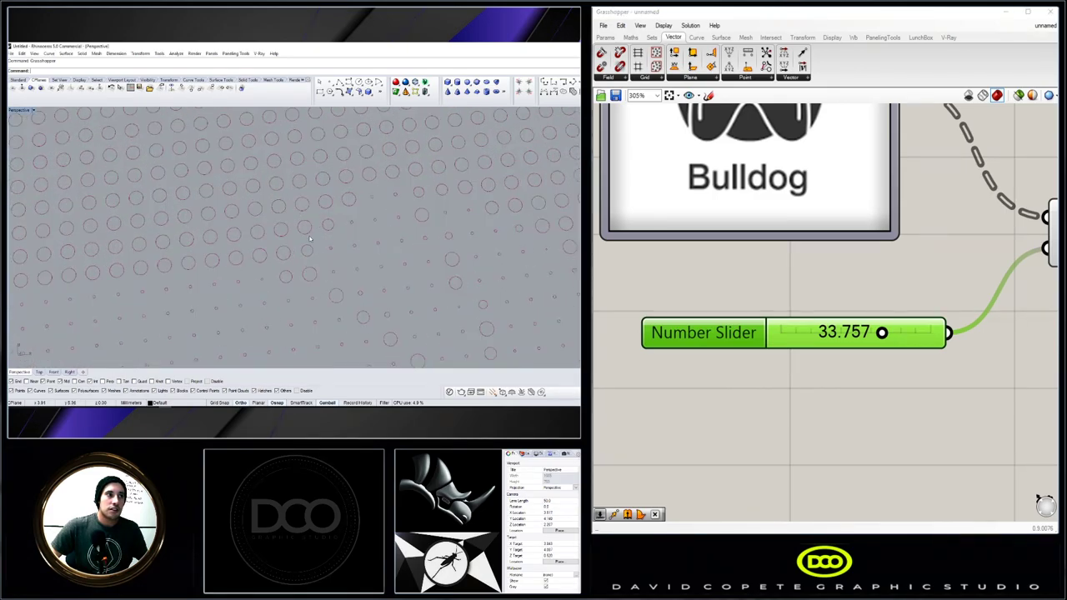
scroll(309, 239, "down", 5)
scroll(317, 195, "up", 3)
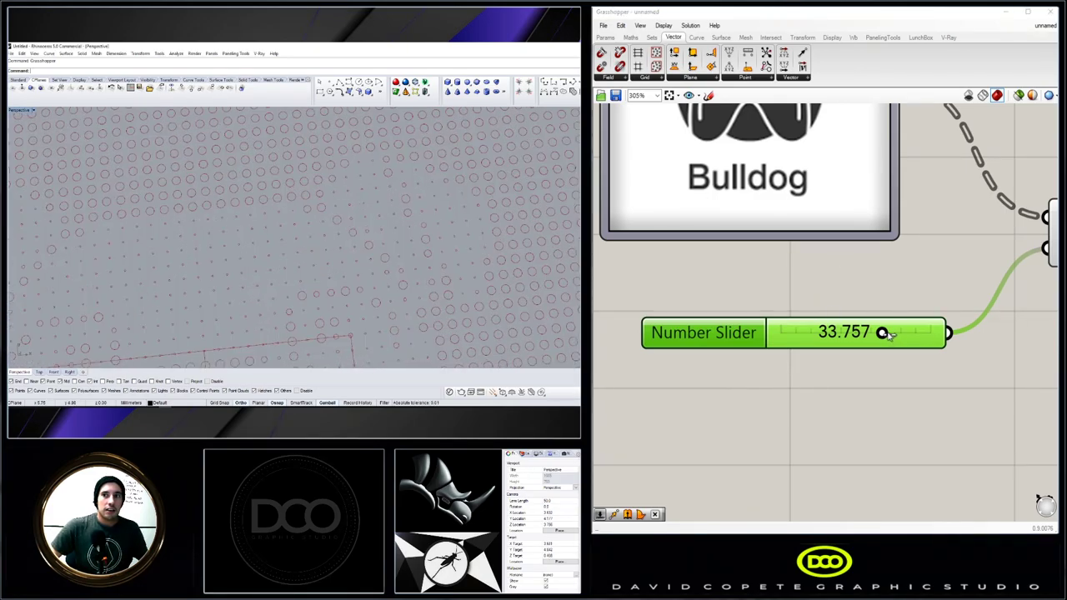
mouse_move(889, 334)
left_mouse_down()
mouse_move(836, 333)
mouse_move(857, 333)
left_mouse_up()
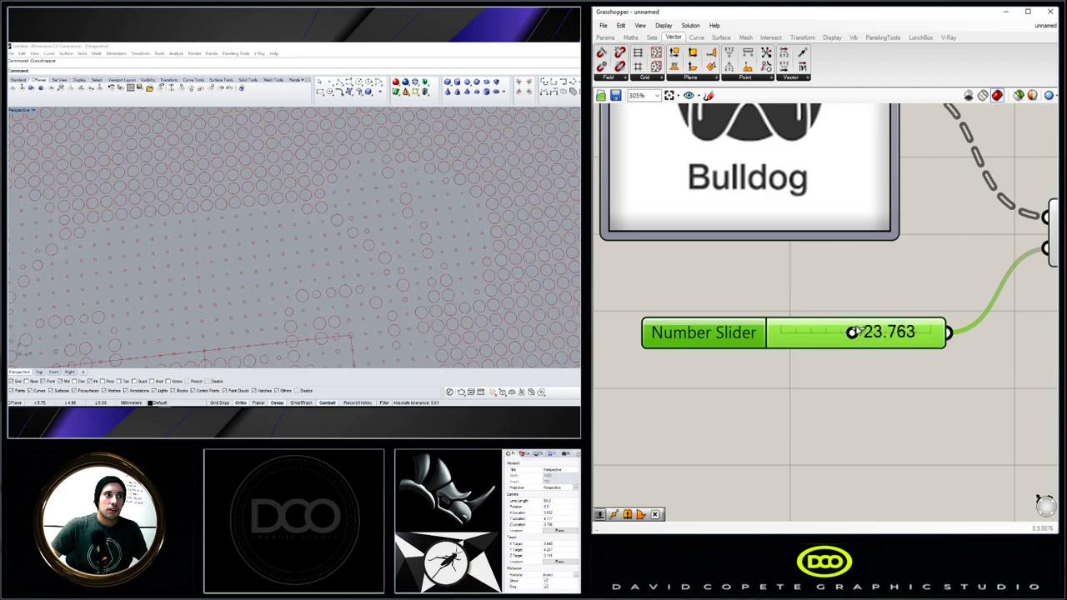
scroll(352, 161, "down", 3)
scroll(352, 161, "down", 3)
scroll(352, 161, "down", 3)
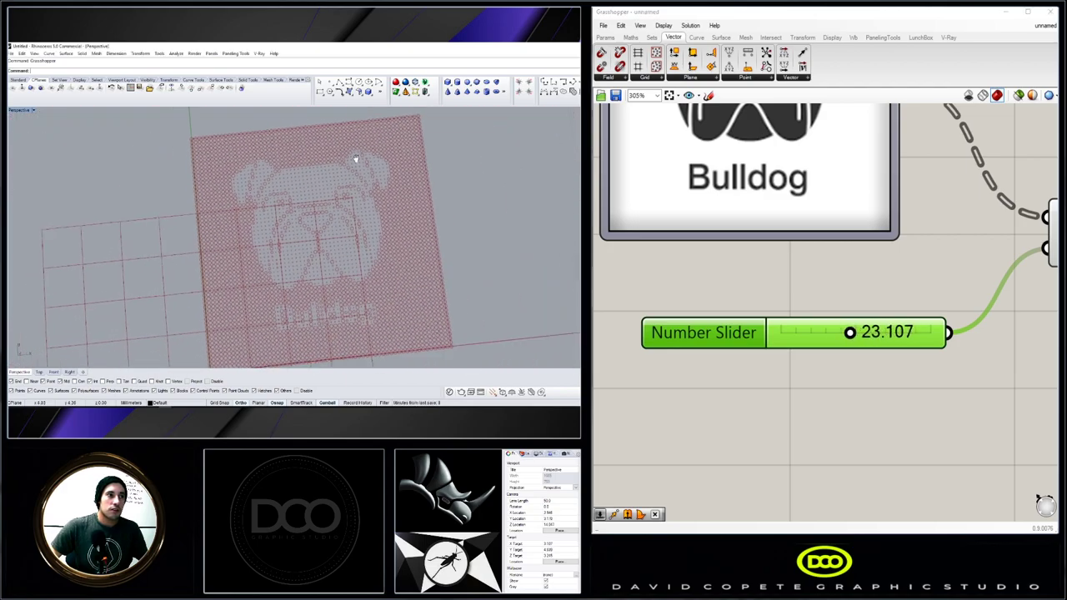
scroll(383, 171, "down", 2)
- Readjust the division slider to about 23.1
scroll(688, 184, "down", 3)
scroll(688, 183, "down", 3)
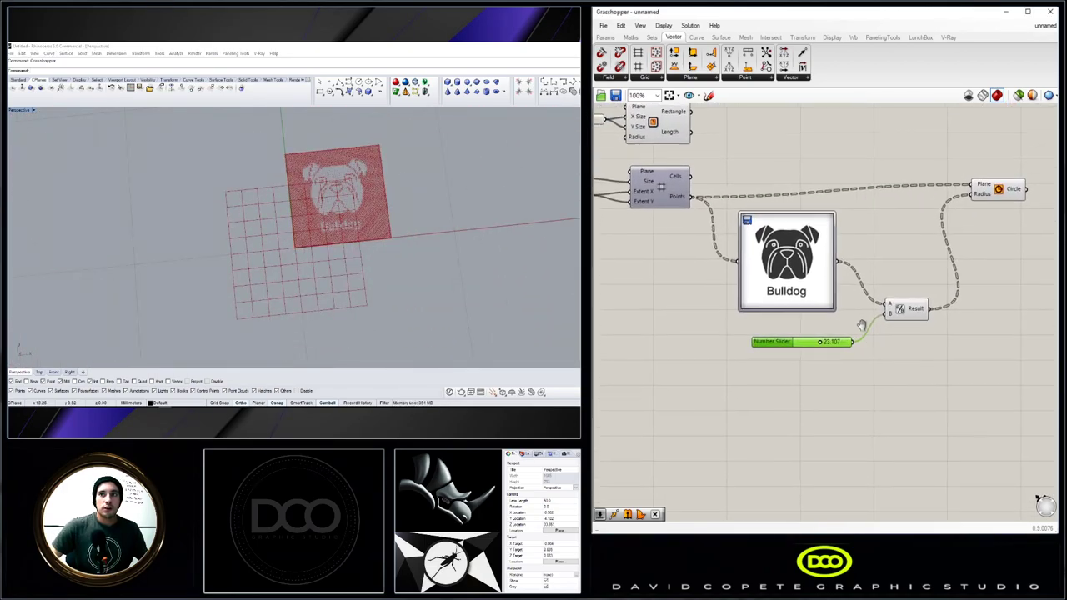
scroll(884, 271, "down", 2)
left_click(946, 233)
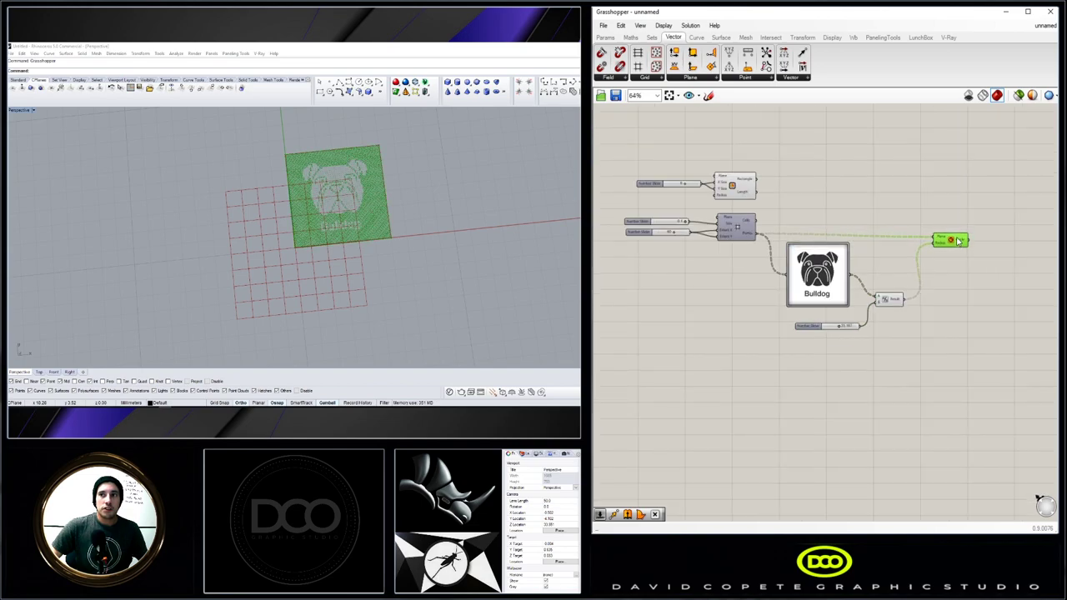
left_click(652, 254)
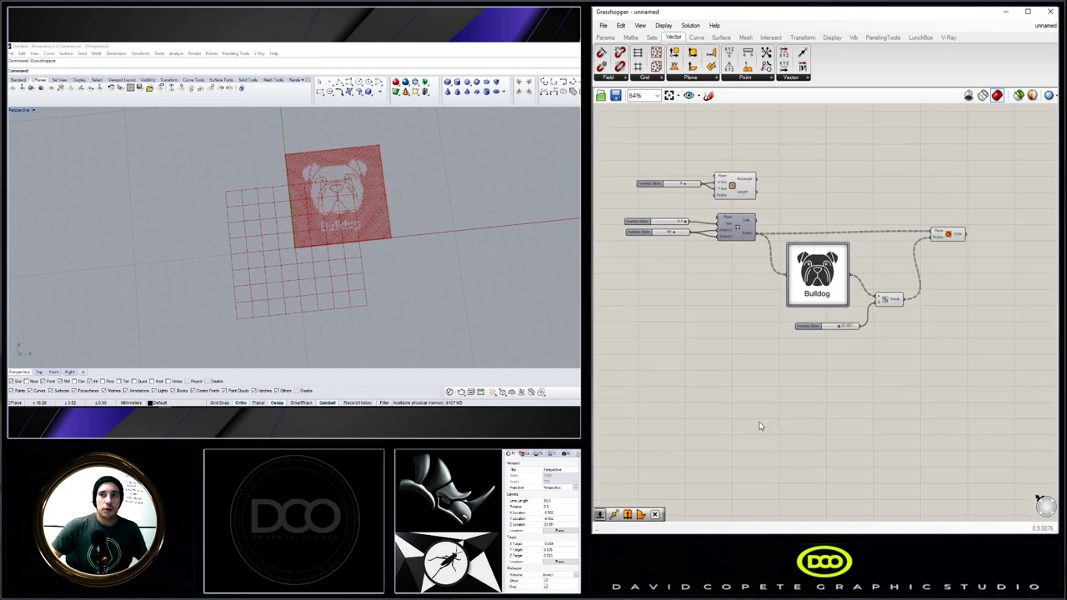
scroll(804, 355, "up", 2)
left_click_drag(829, 314, 843, 313)
scroll(331, 170, "up", 2)
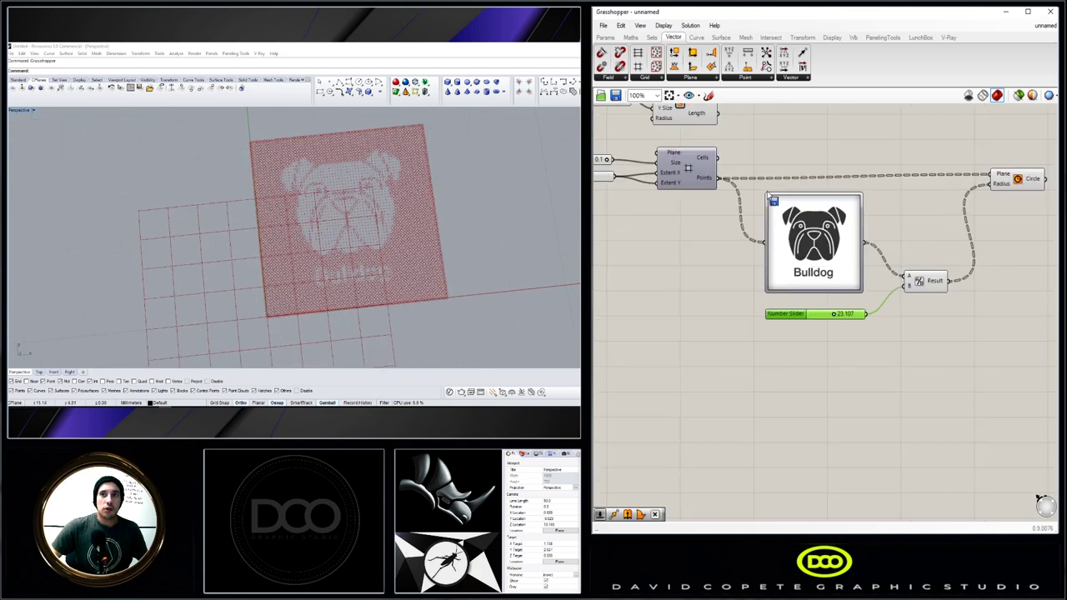
- Nudge the Circle component slightly down-left and frame the whole definition
right_click_drag(768, 196, 852, 269)
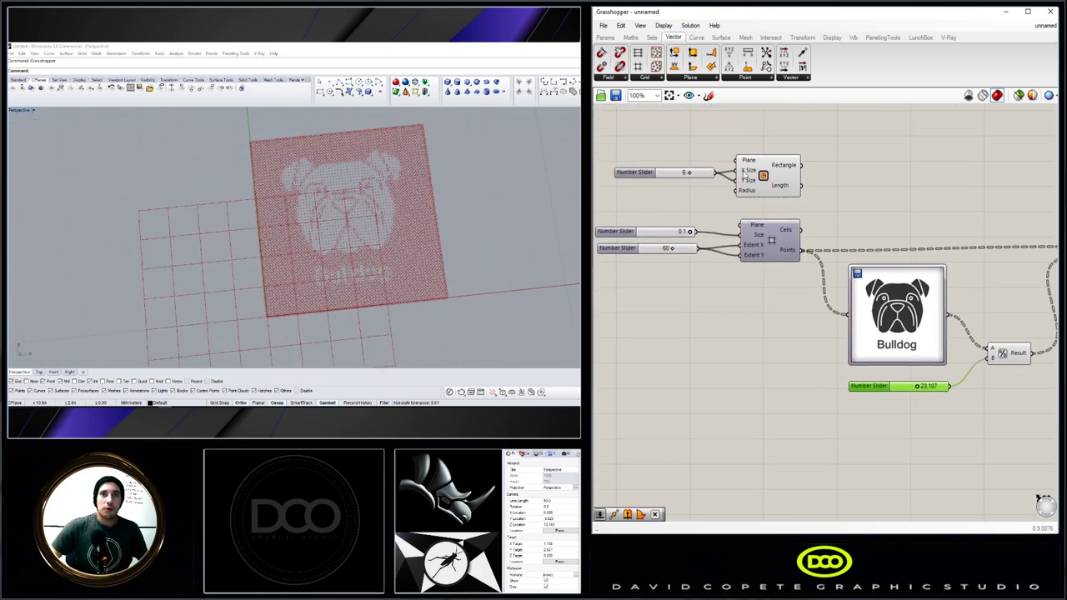
left_click(744, 174)
right_click_drag(990, 281, 847, 217)
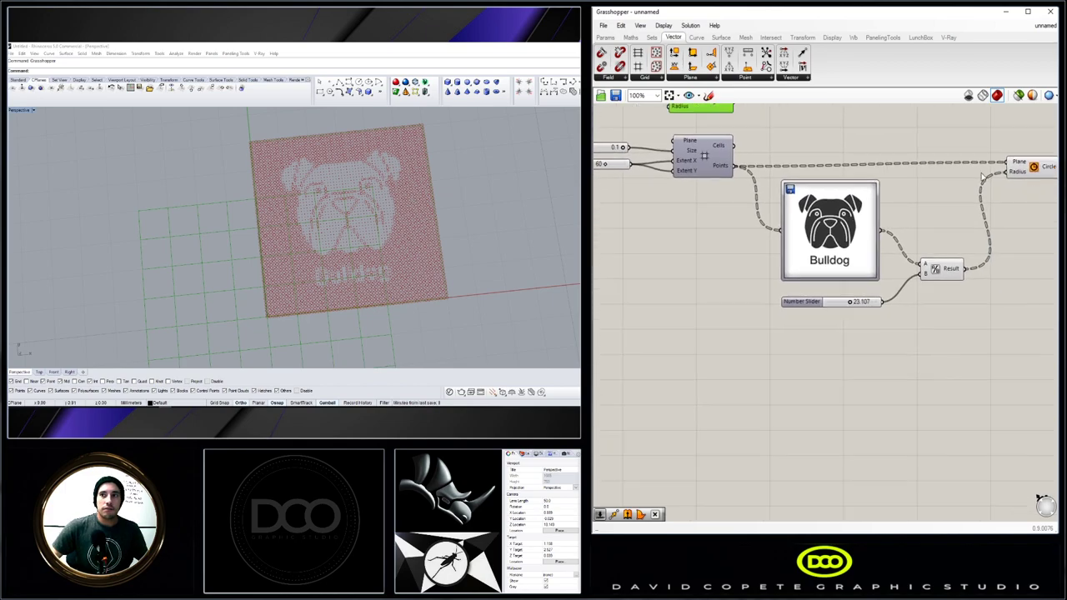
left_click_drag(1002, 201, 1000, 207)
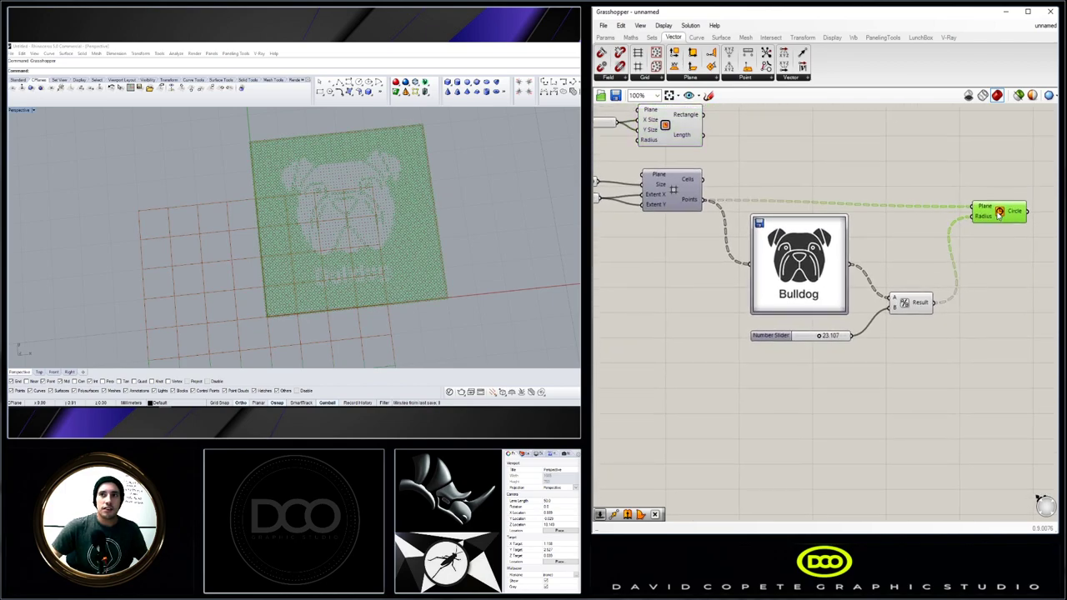
left_click(869, 256)
scroll(856, 242, "down", 2)
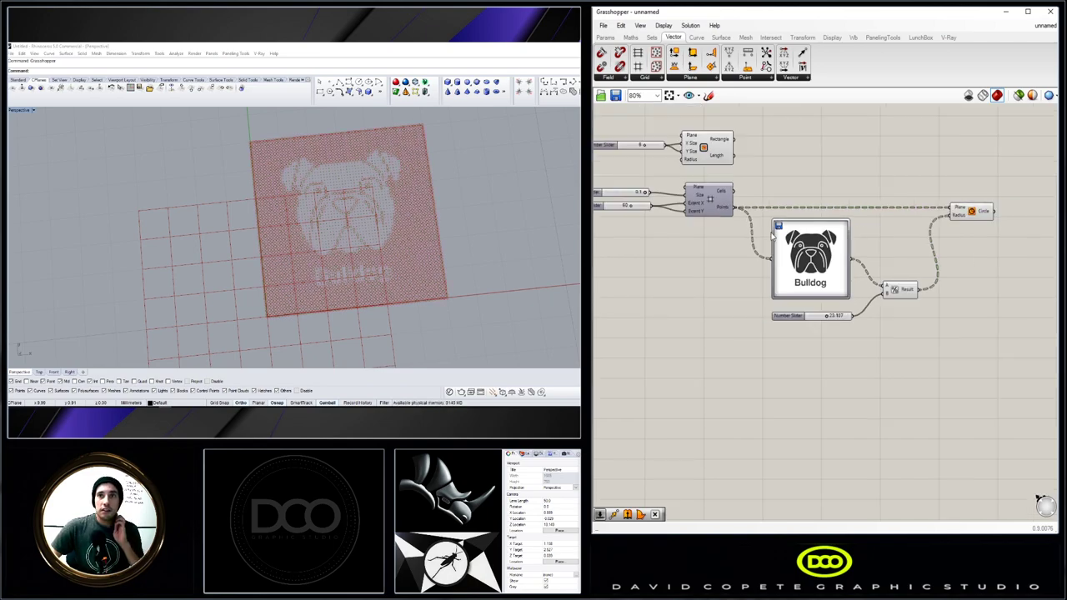
right_click_drag(763, 188, 816, 208)
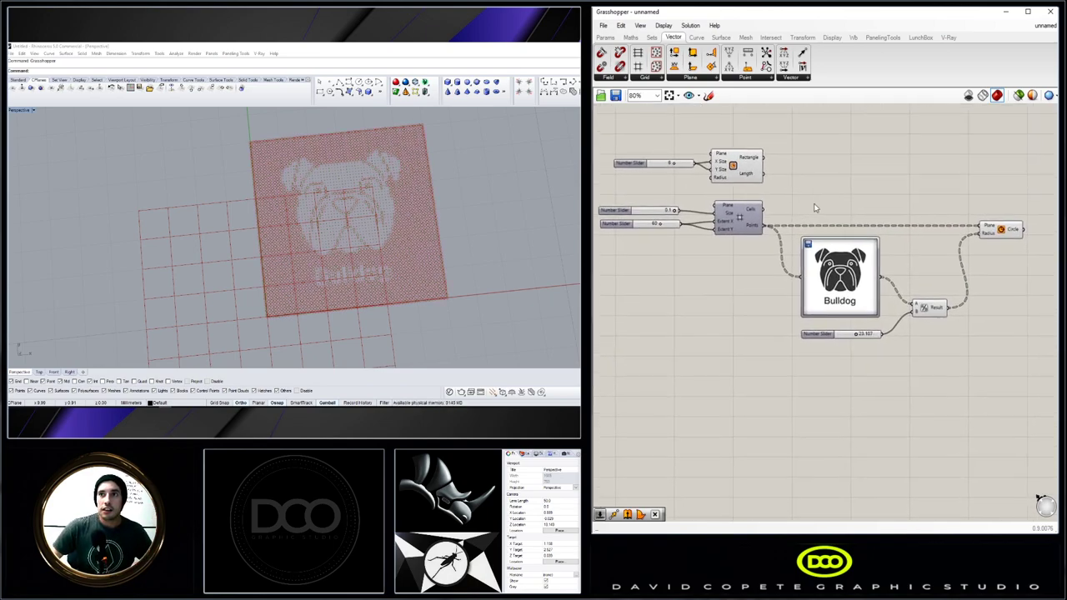